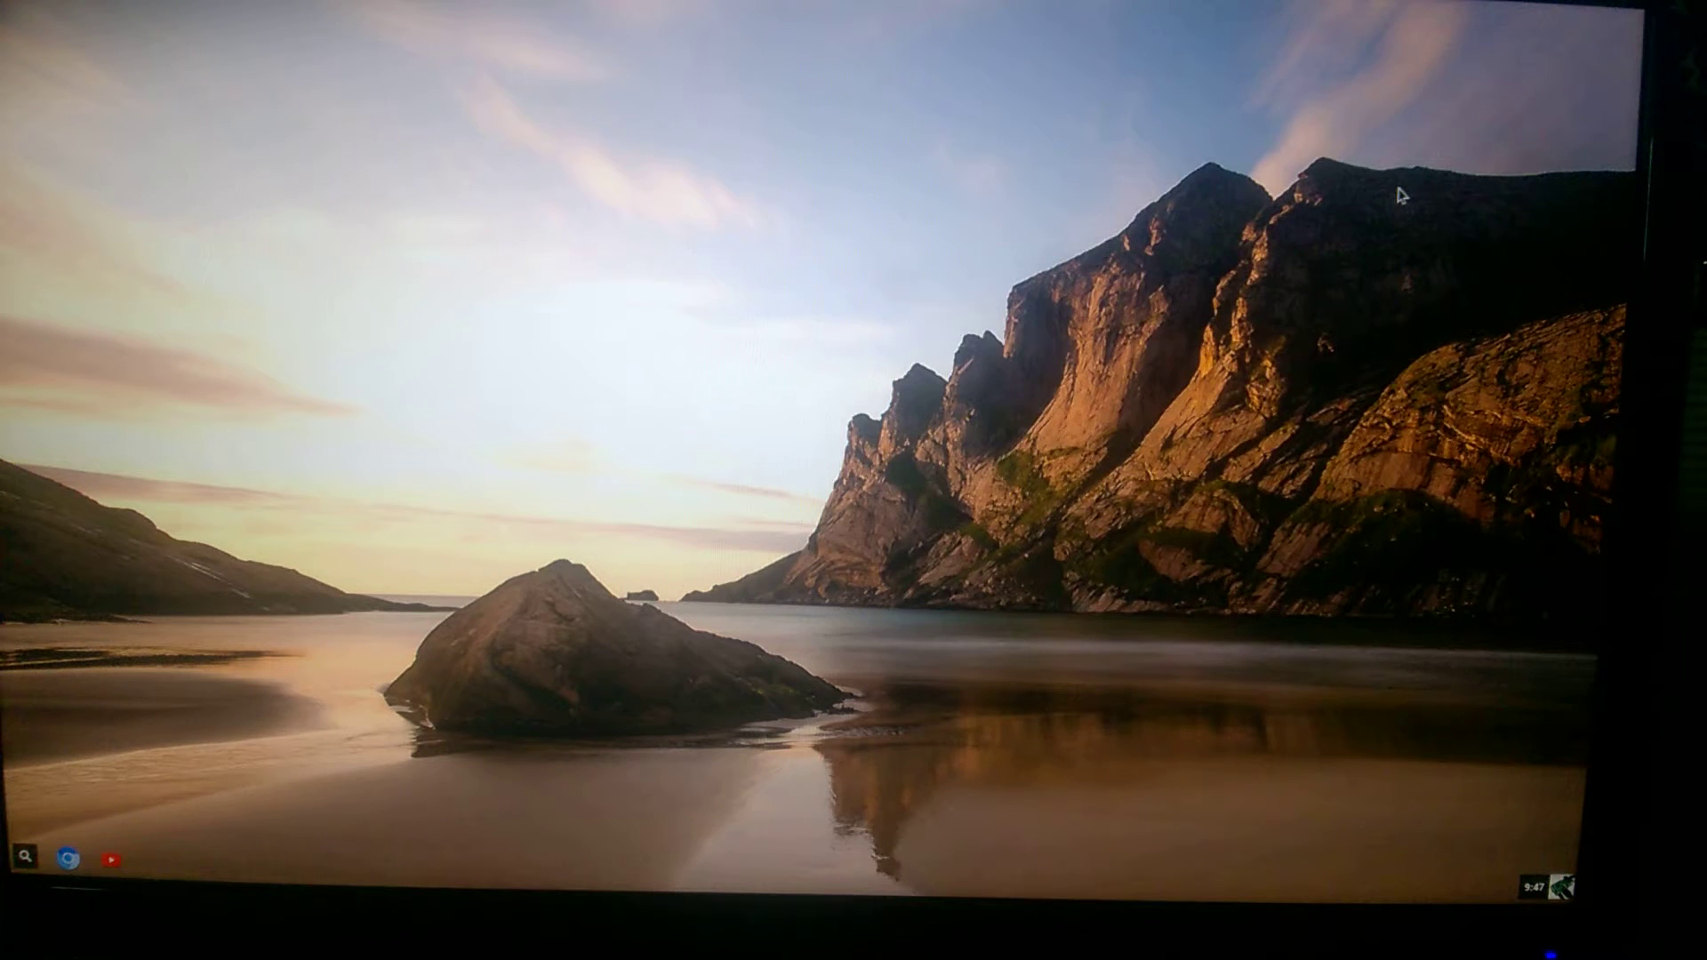
Open the launcher's All Apps grid, then close the launcher
click(26, 857)
click(969, 550)
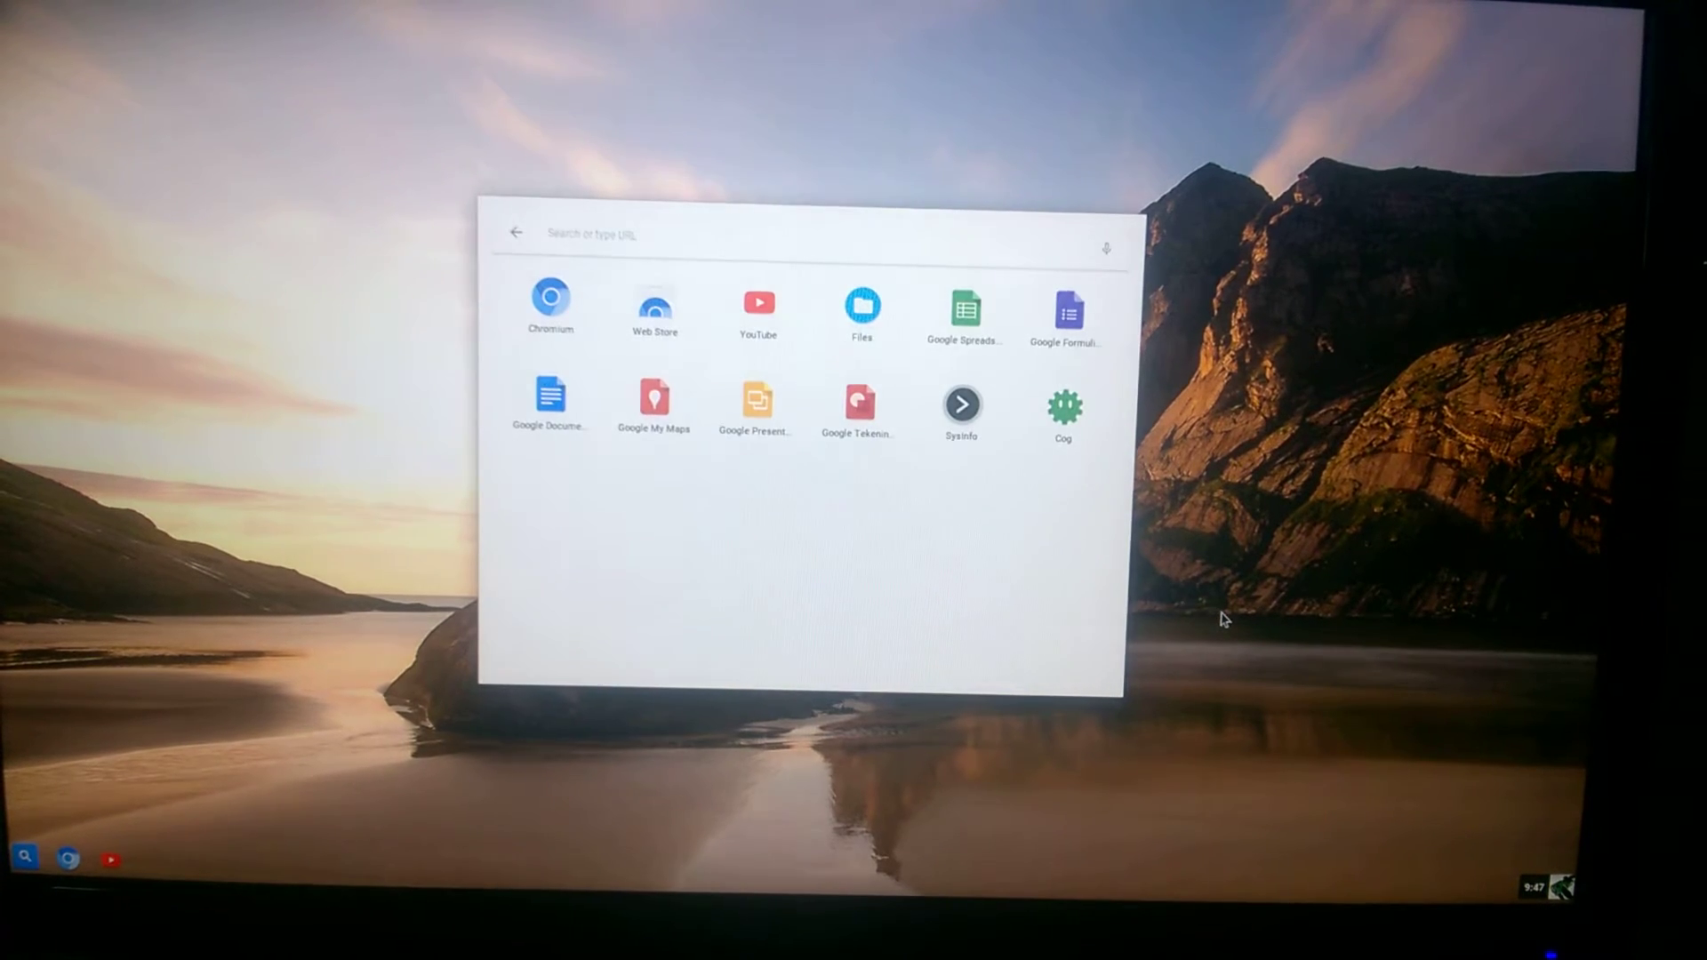
click(1218, 619)
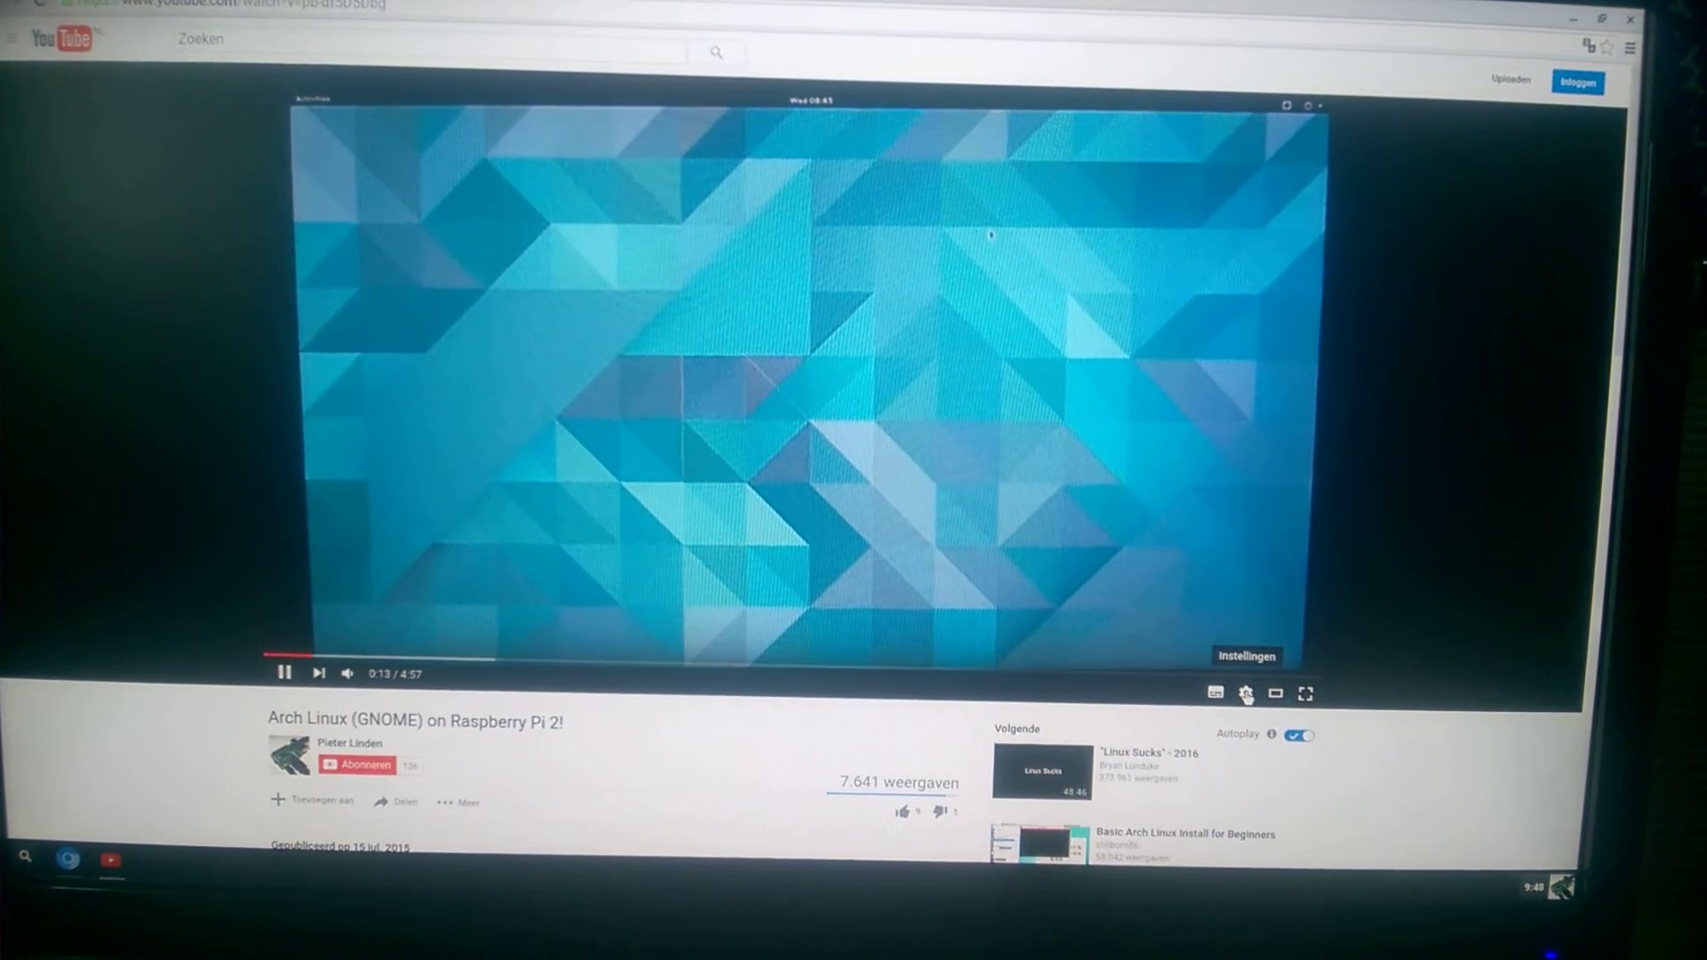
Toggle the gear settings menu, then show Statistieken voor nerds from the video's context menu
click(1246, 694)
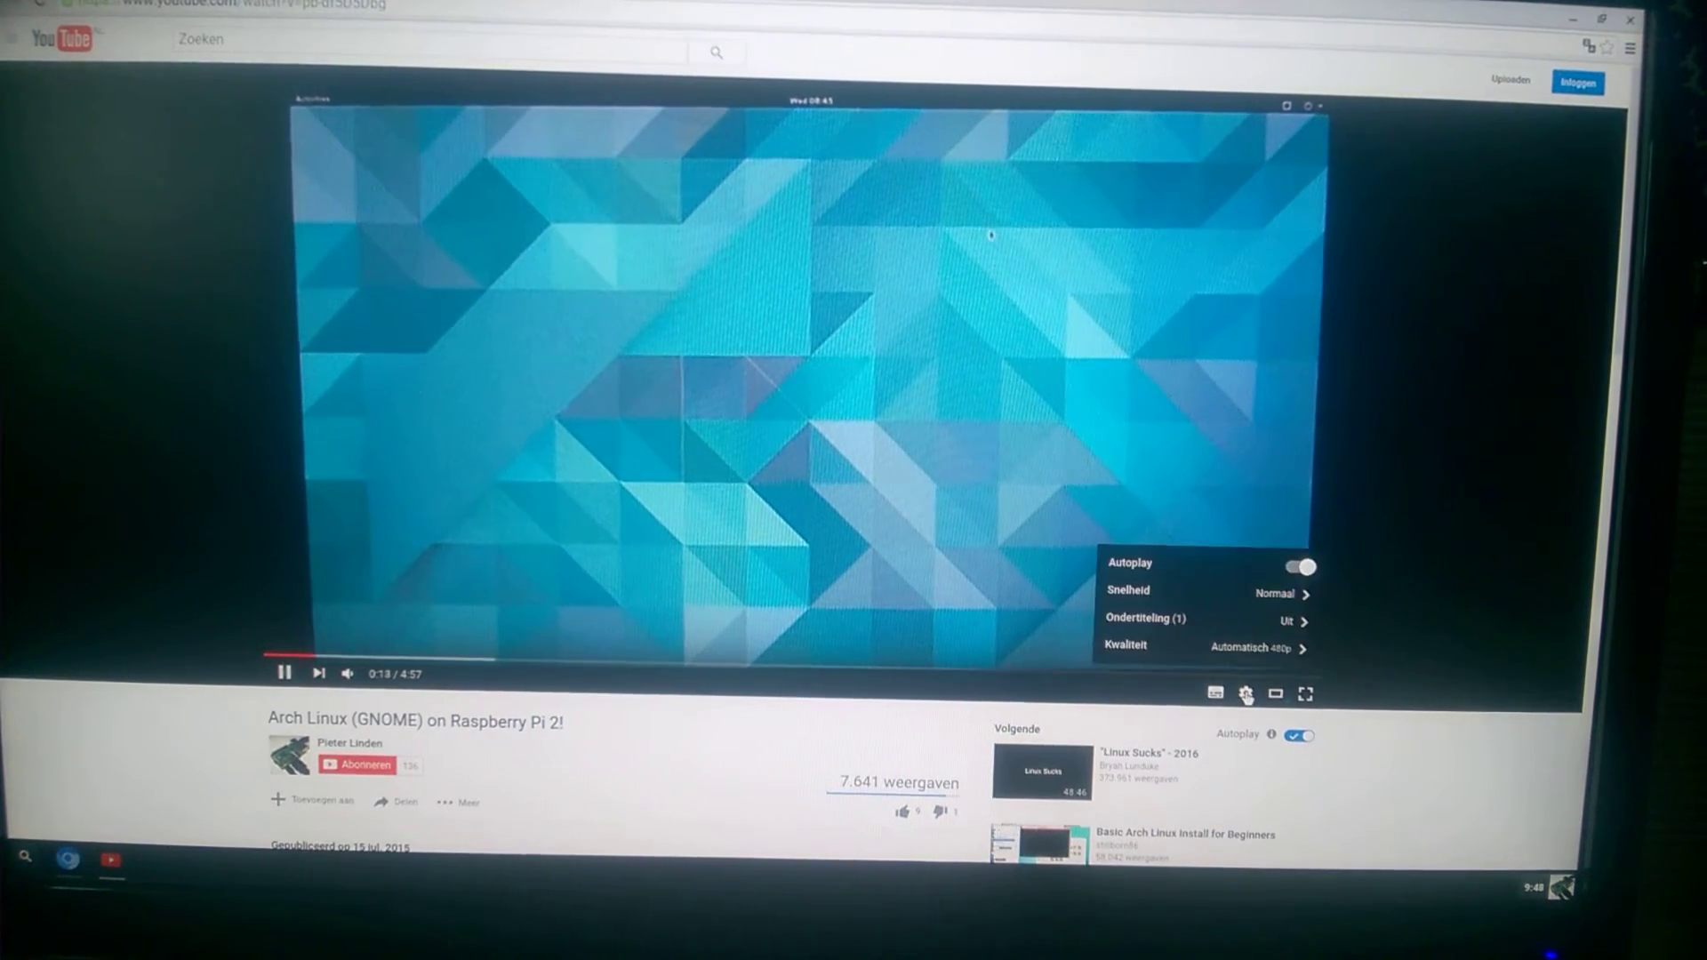
click(729, 428)
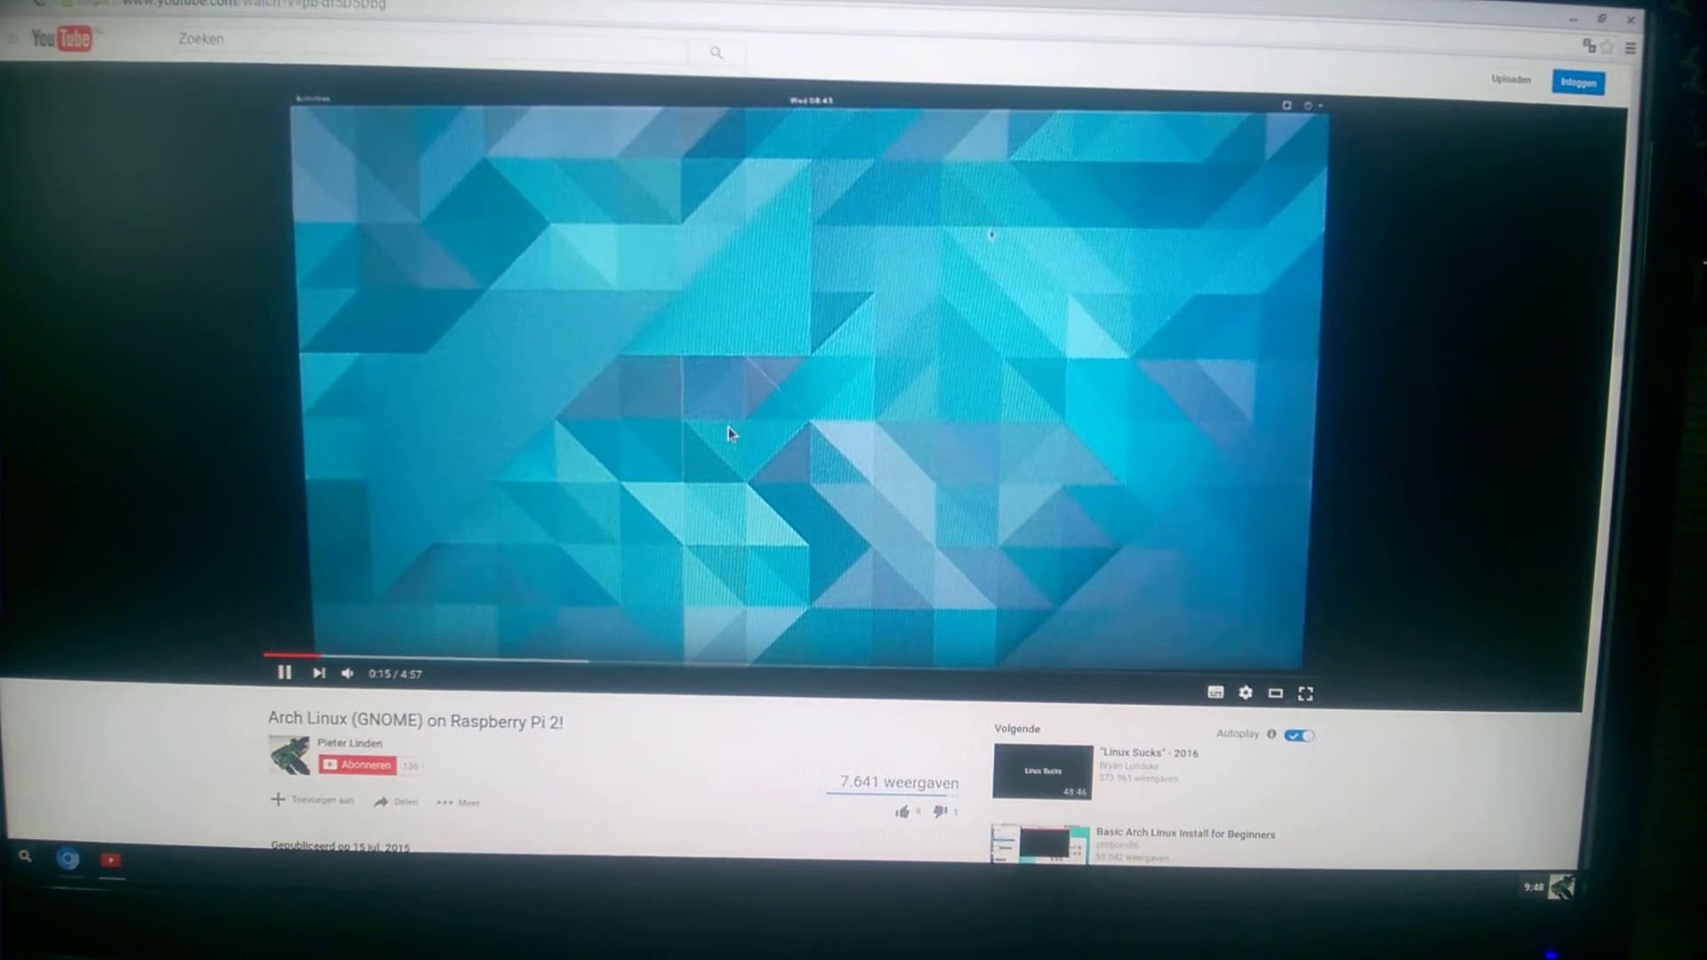
right_click(765, 606)
click(768, 619)
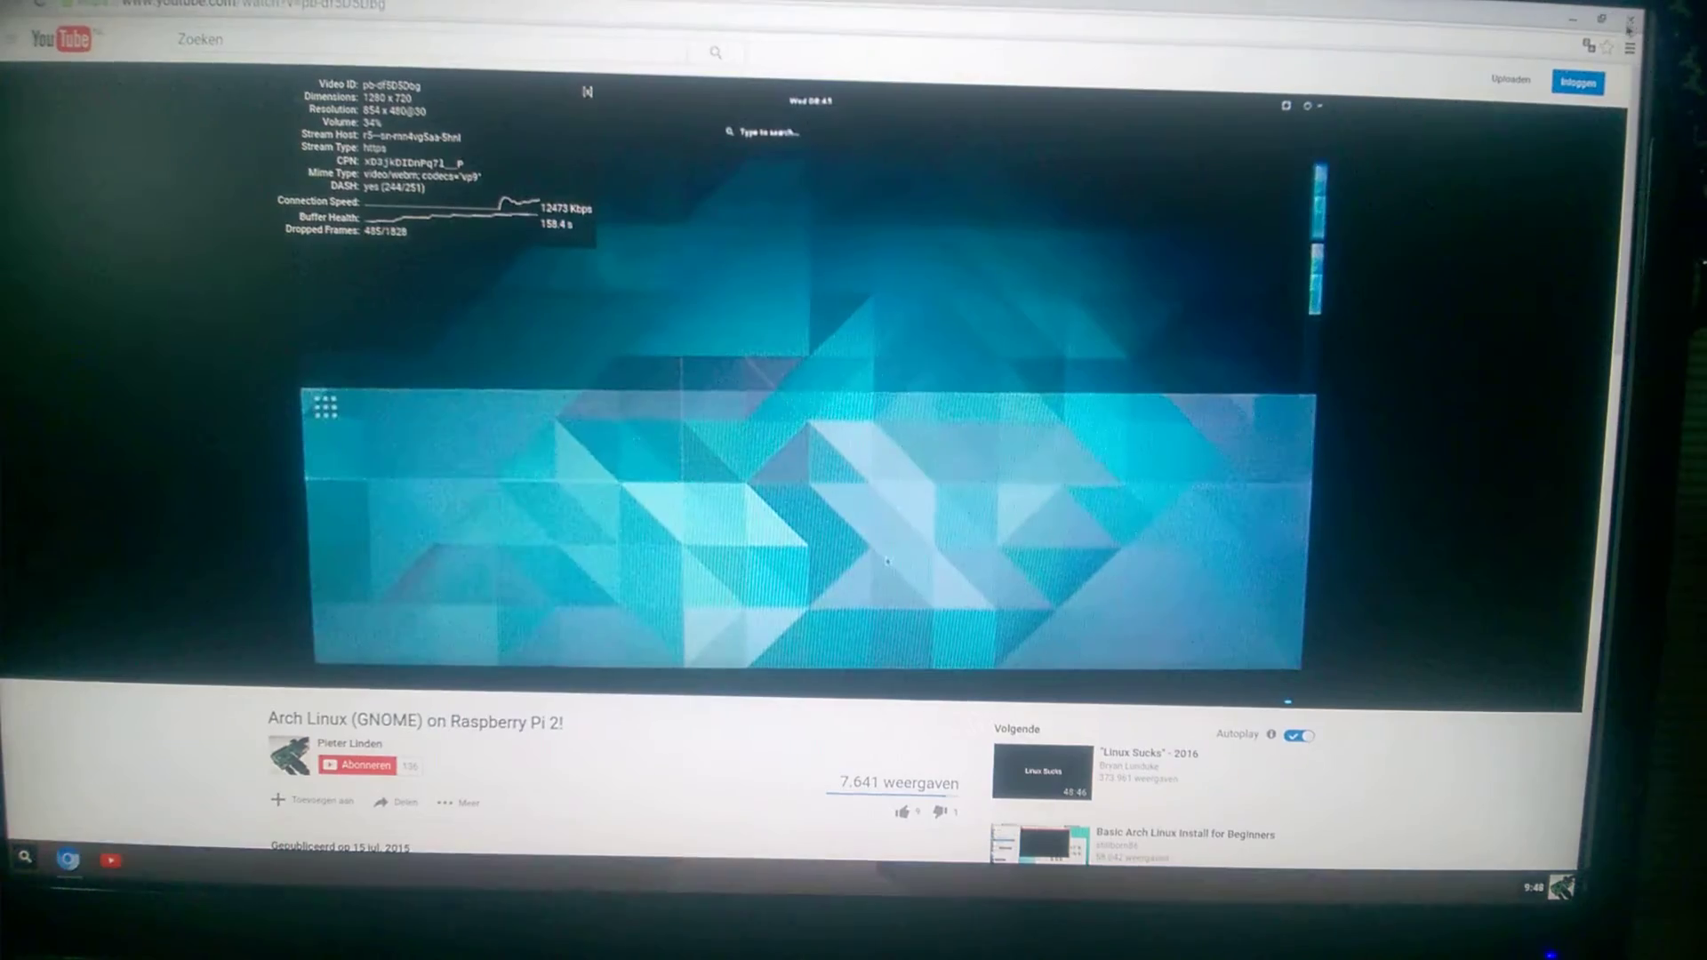
Close the YouTube window and launch Chromium from the launcher's All Apps grid
click(1630, 24)
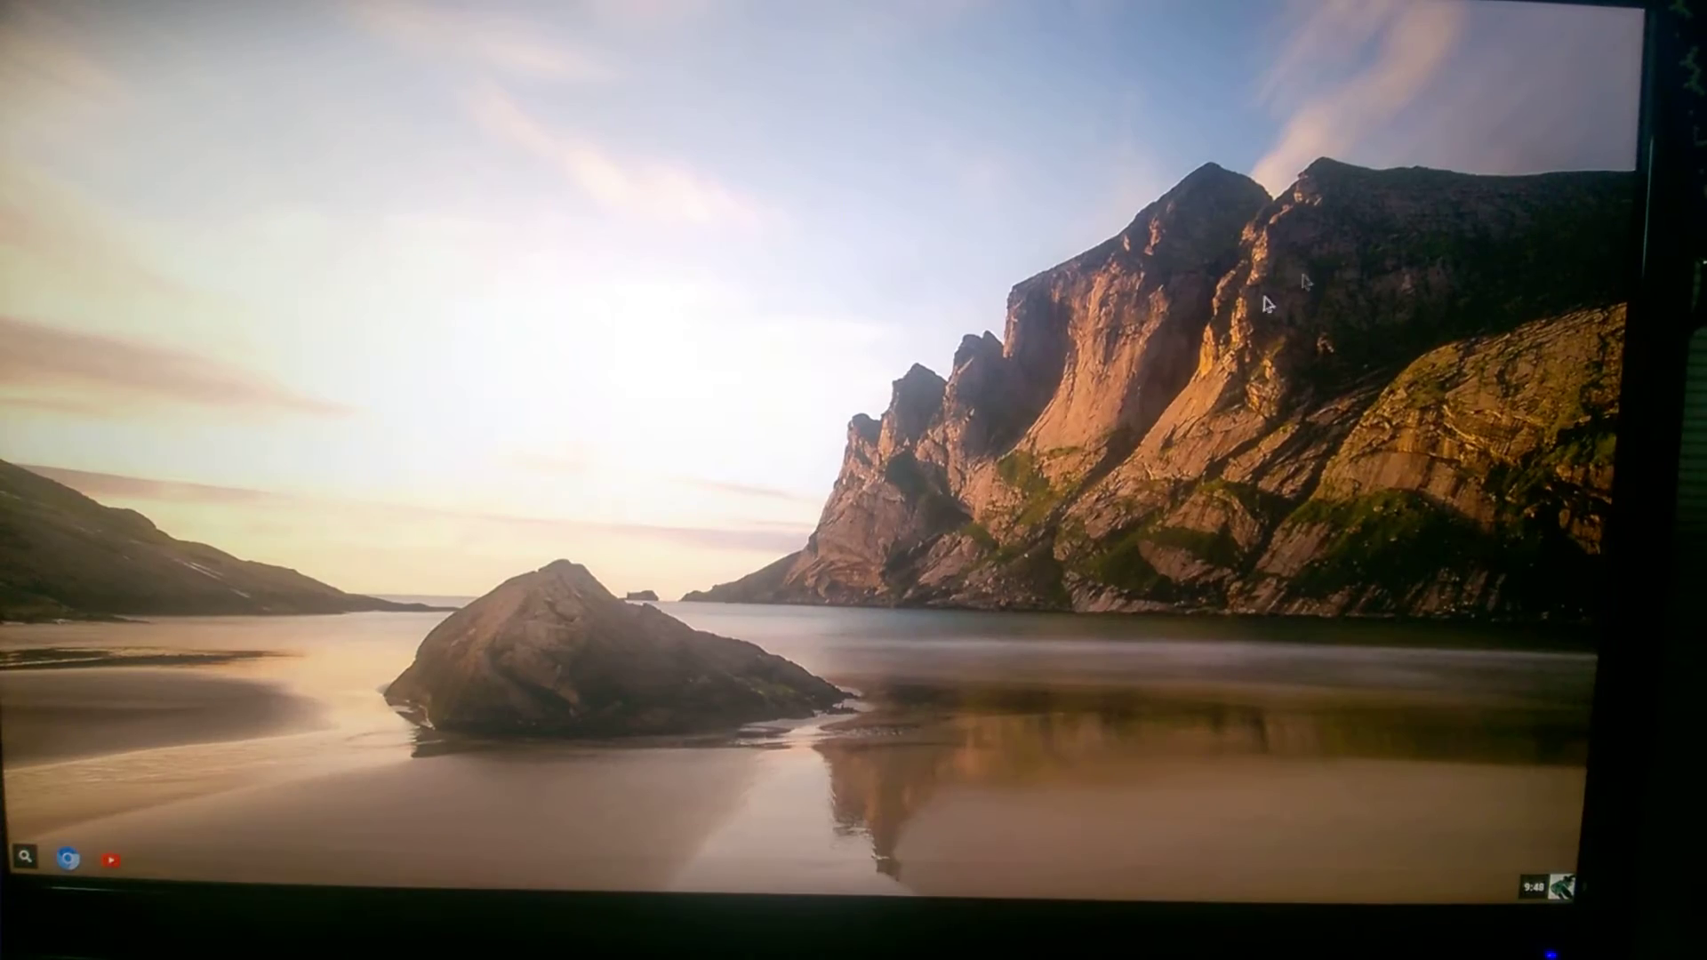
key(super)
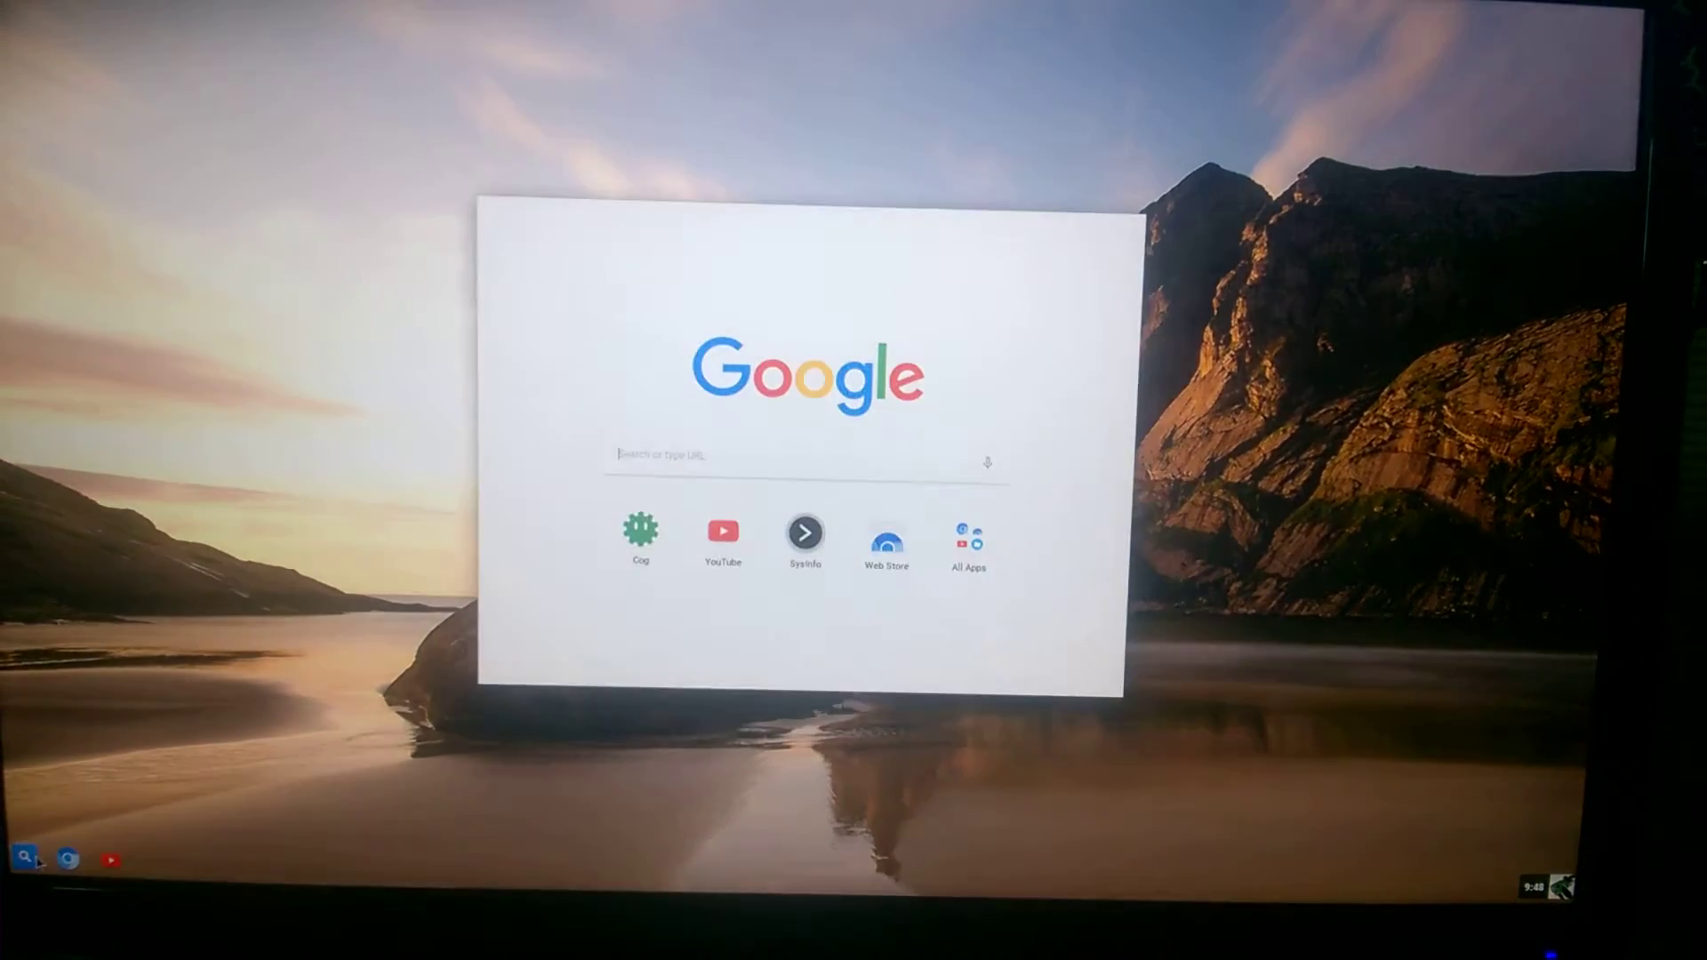
click(965, 544)
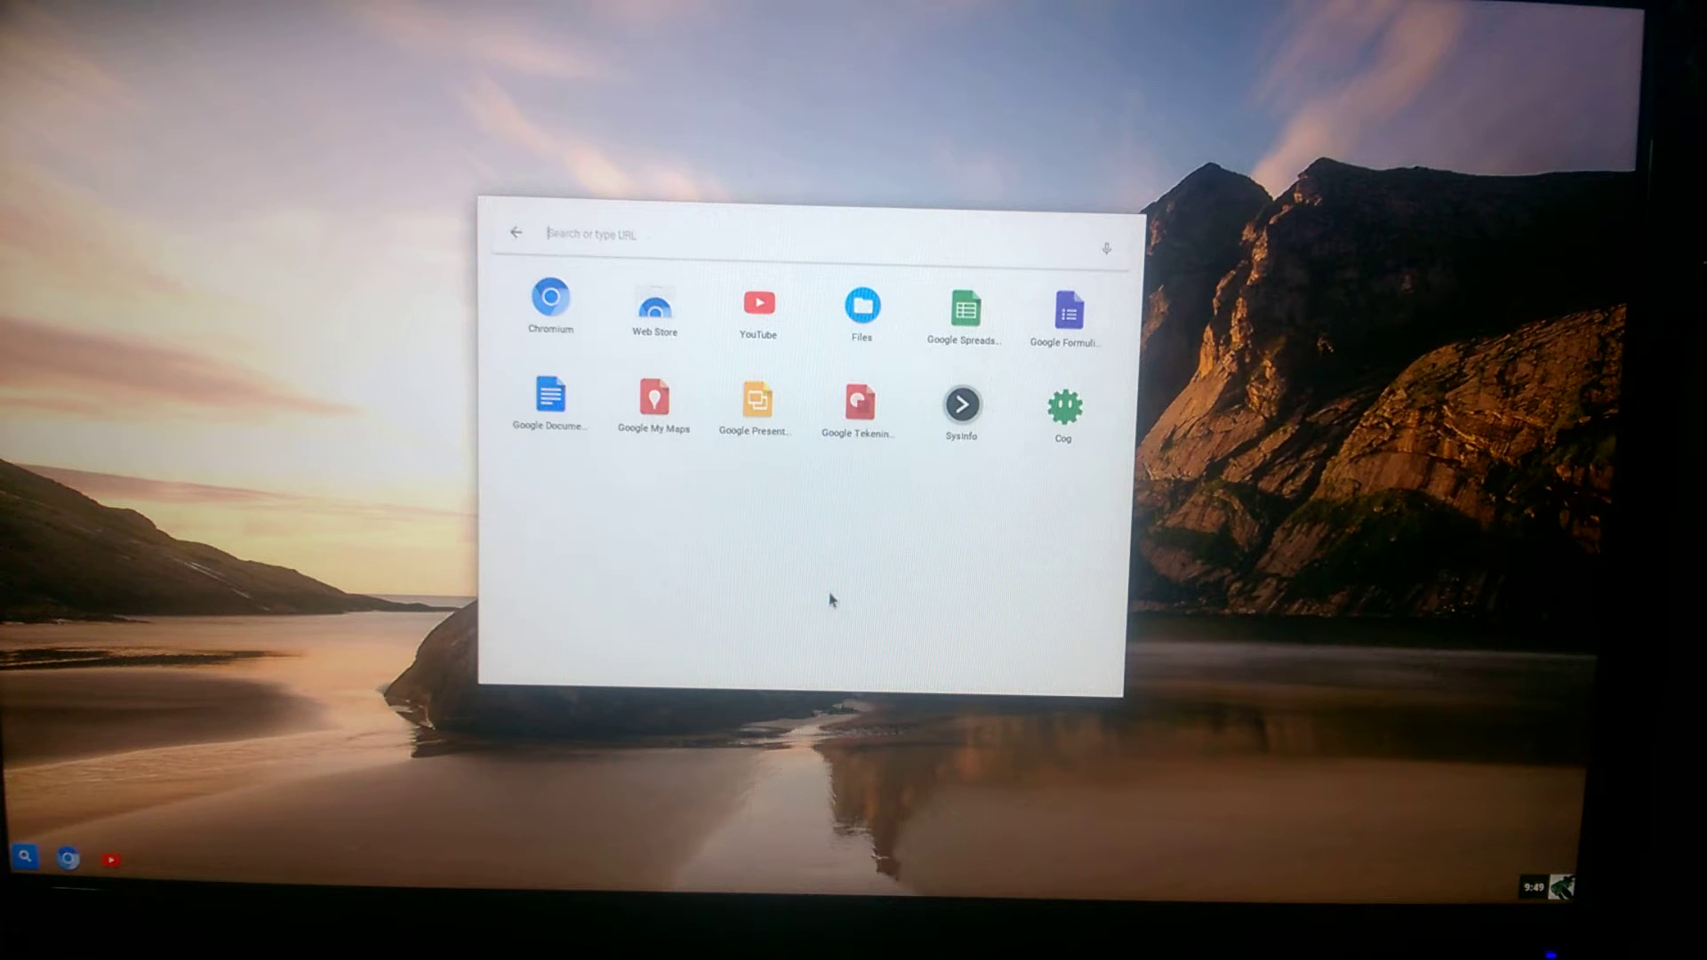
click(1074, 646)
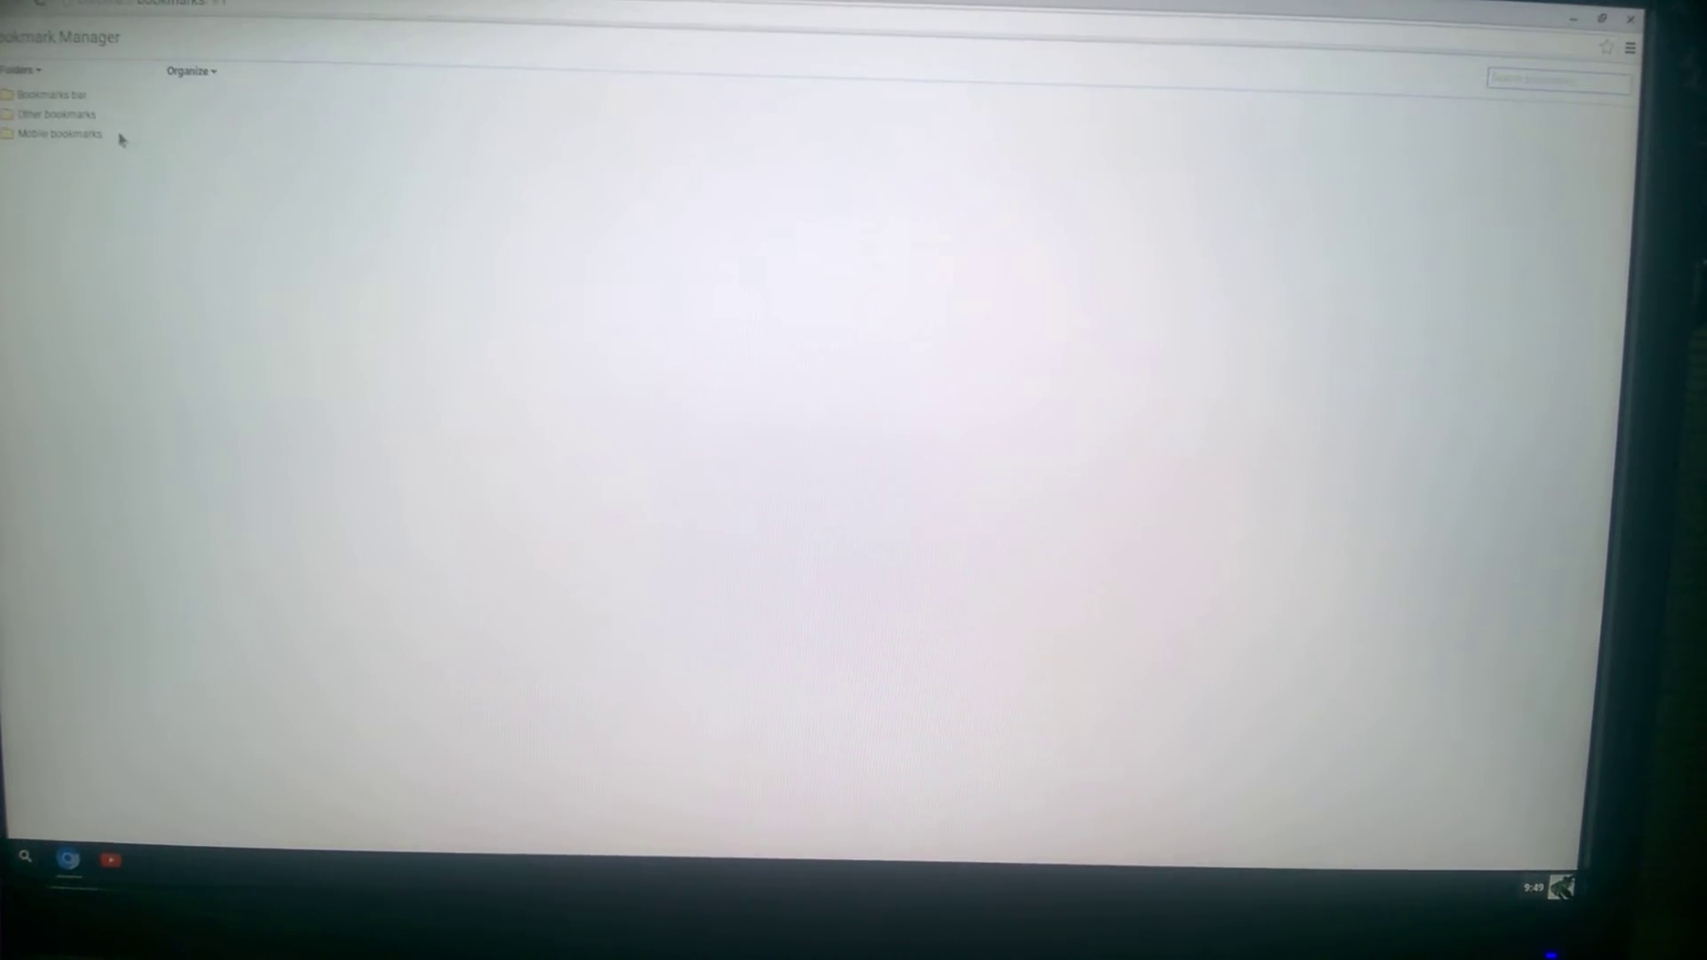
Open the Mobile bookmarks folder in the Bookmark Manager
click(108, 134)
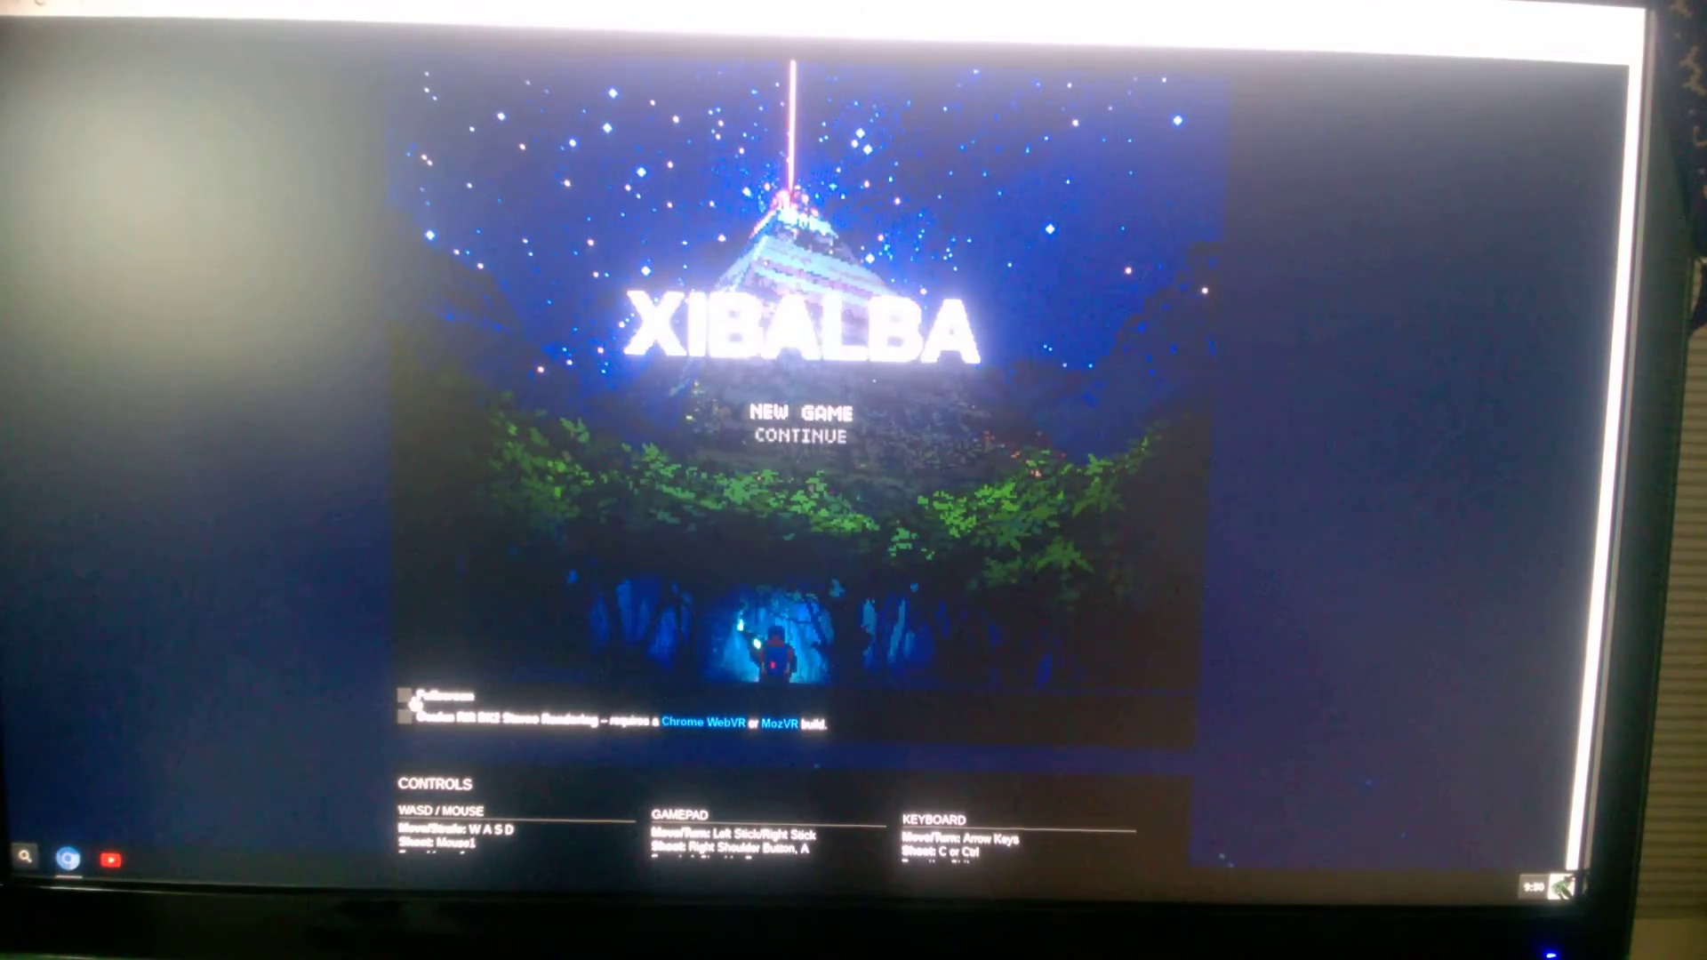
Switch the WebGL game canvas to fullscreen
click(407, 695)
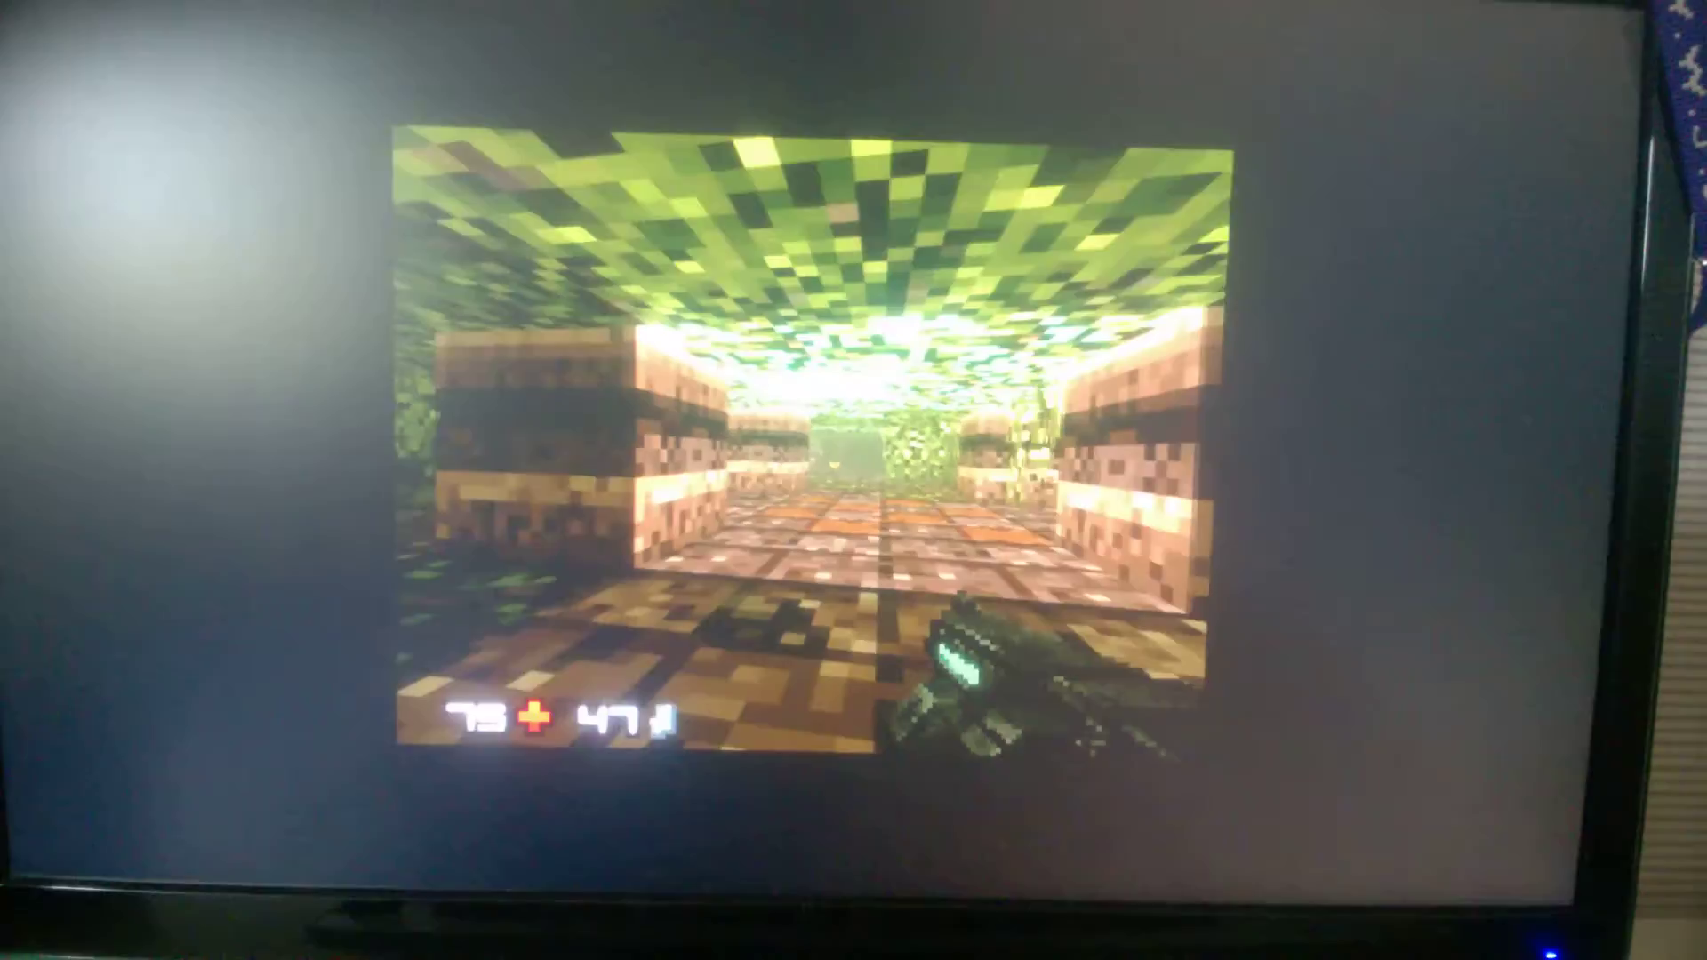
Advance into the green corridor, turning to shoot enemies and collecting ammo
key(w)
key(w)
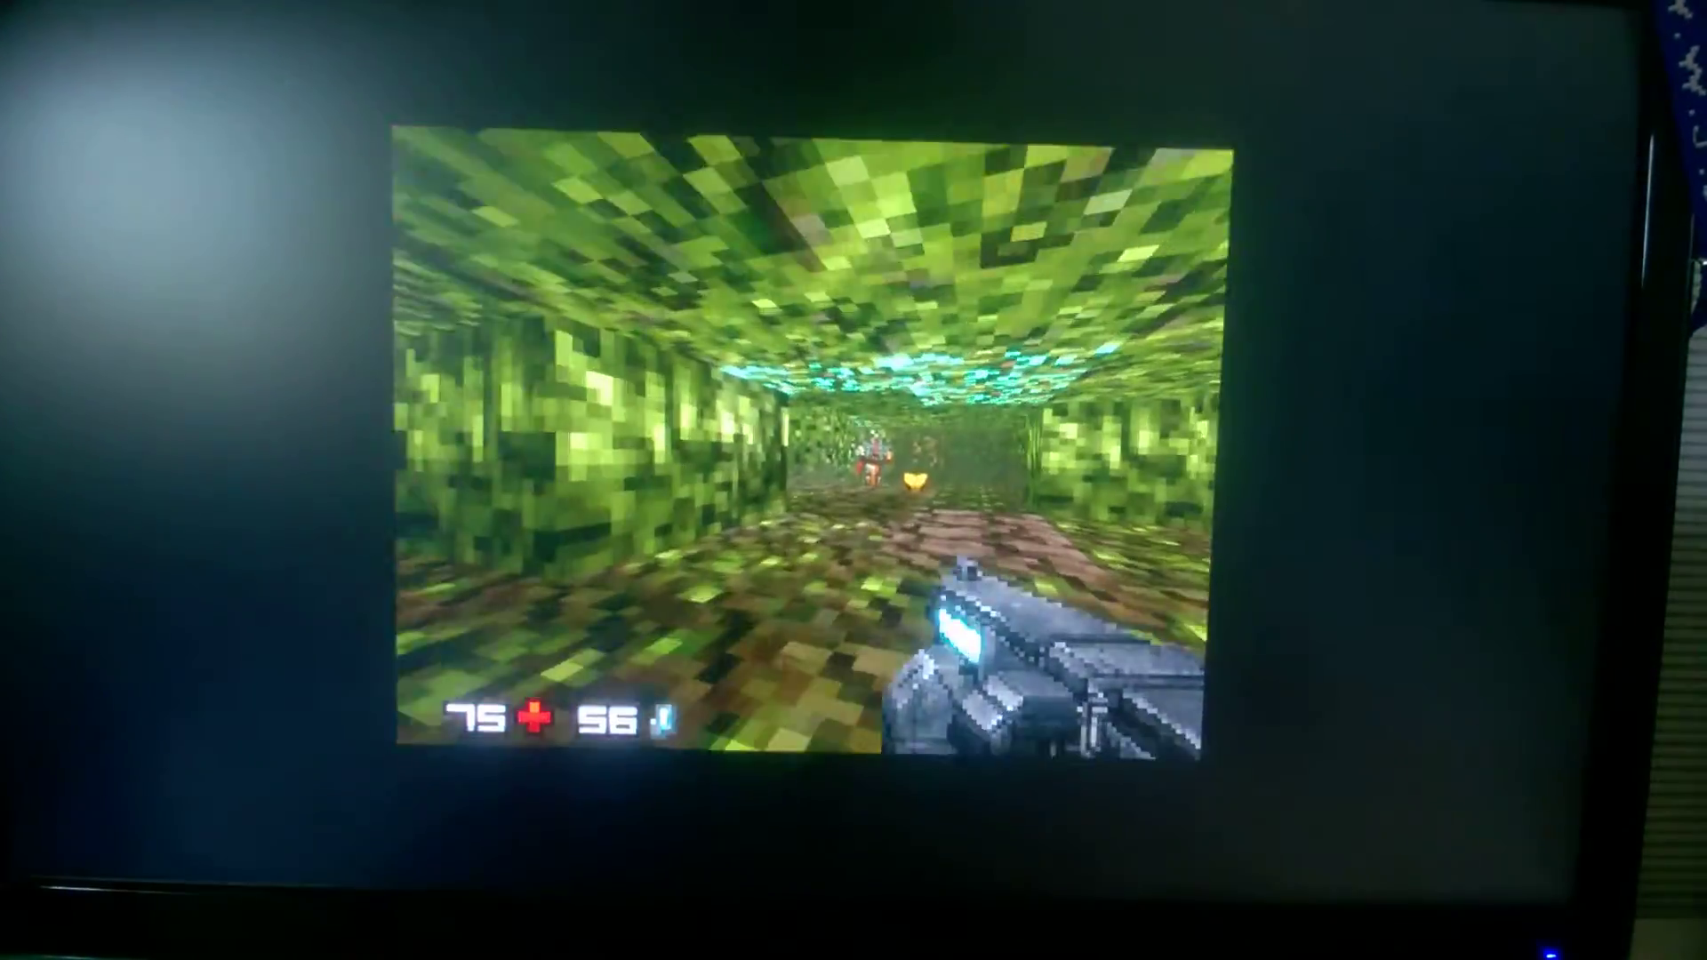
key(w)
drag(853, 480, 854, 480)
key(w)
key(w)
key(w)
key(w)
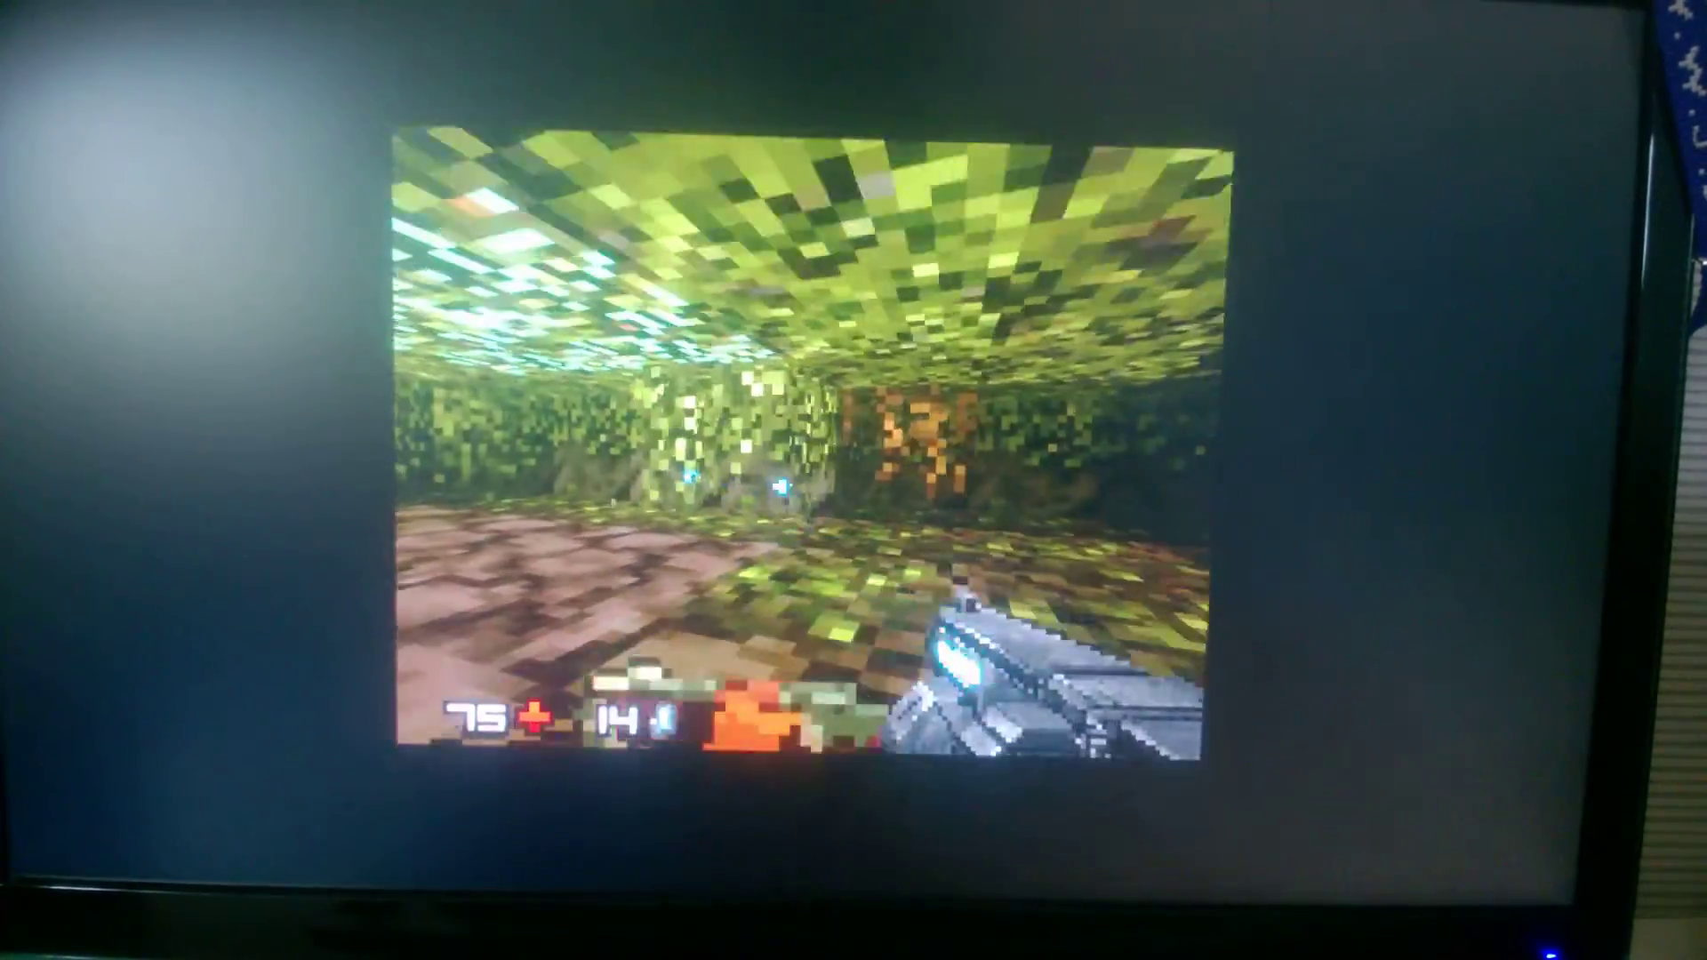
key(w)
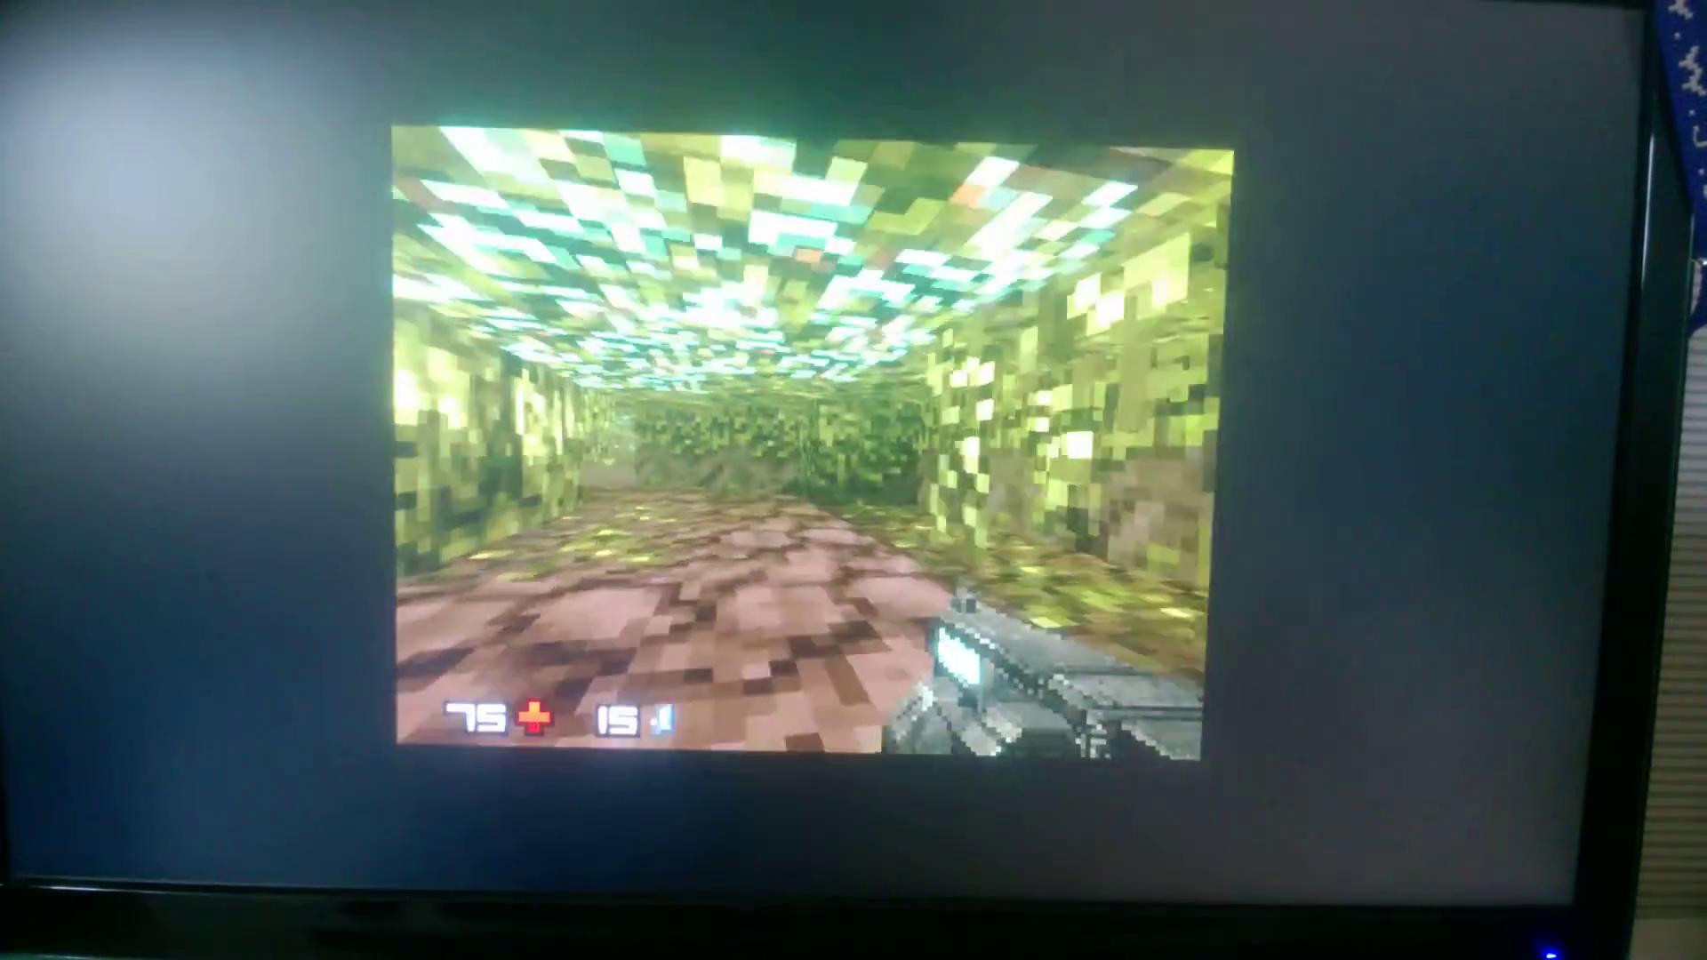
key(w)
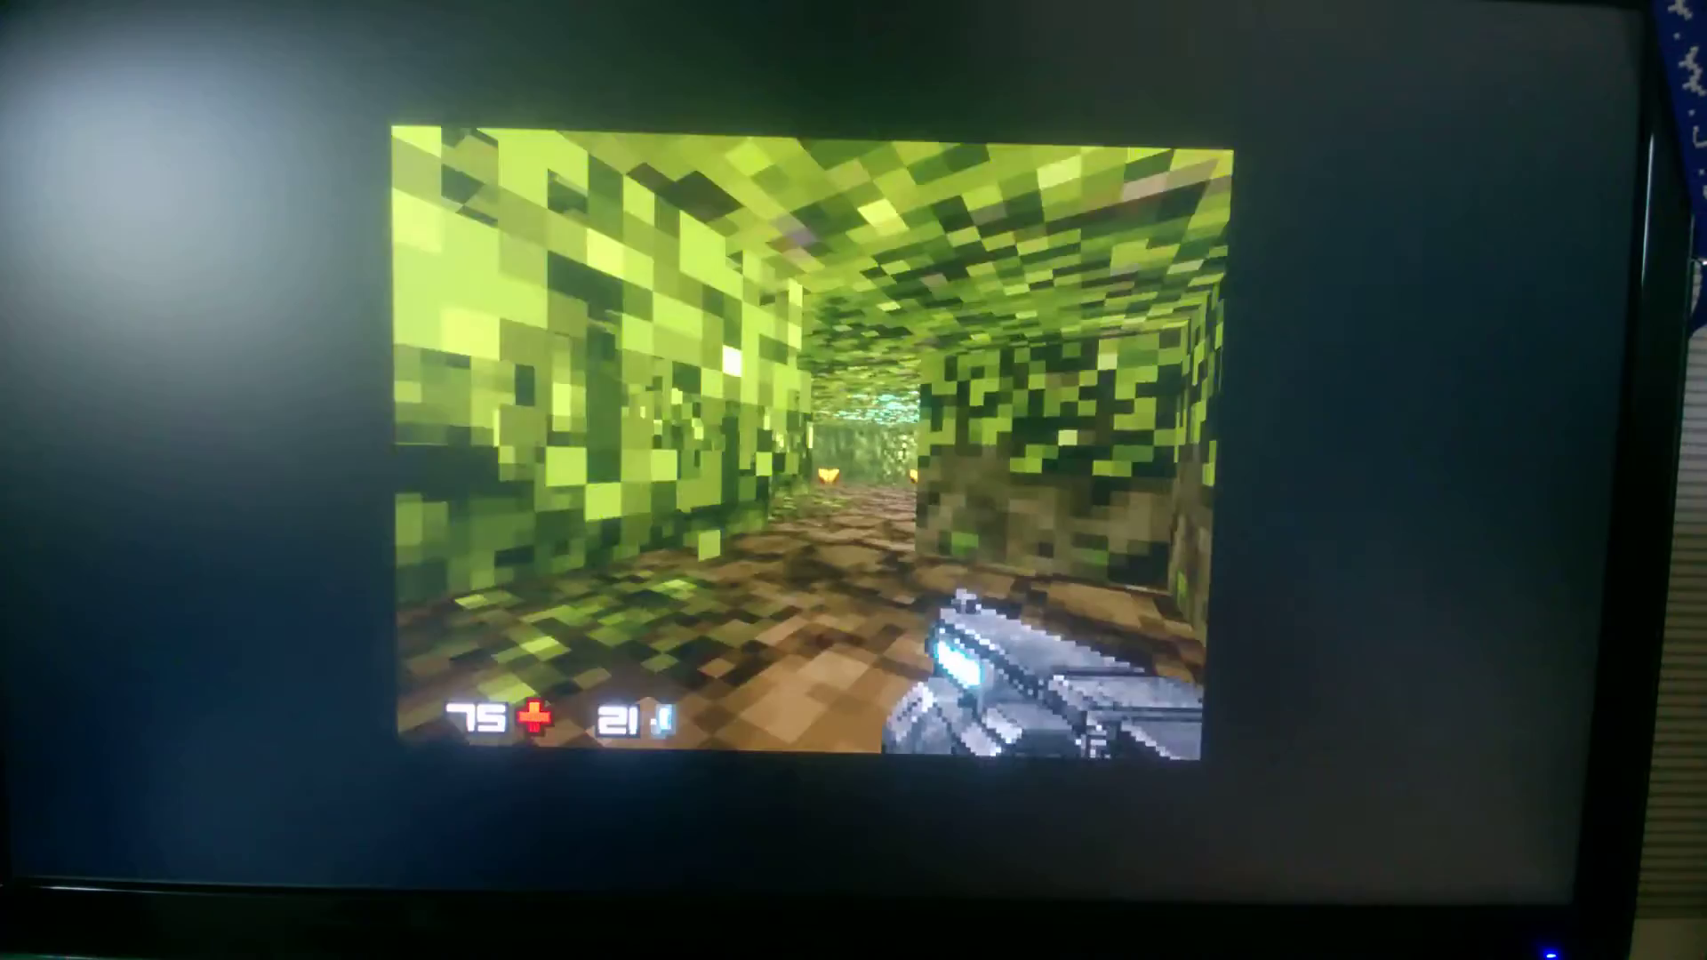
drag(853, 480, 855, 480)
key(w)
key(w)
key(w)
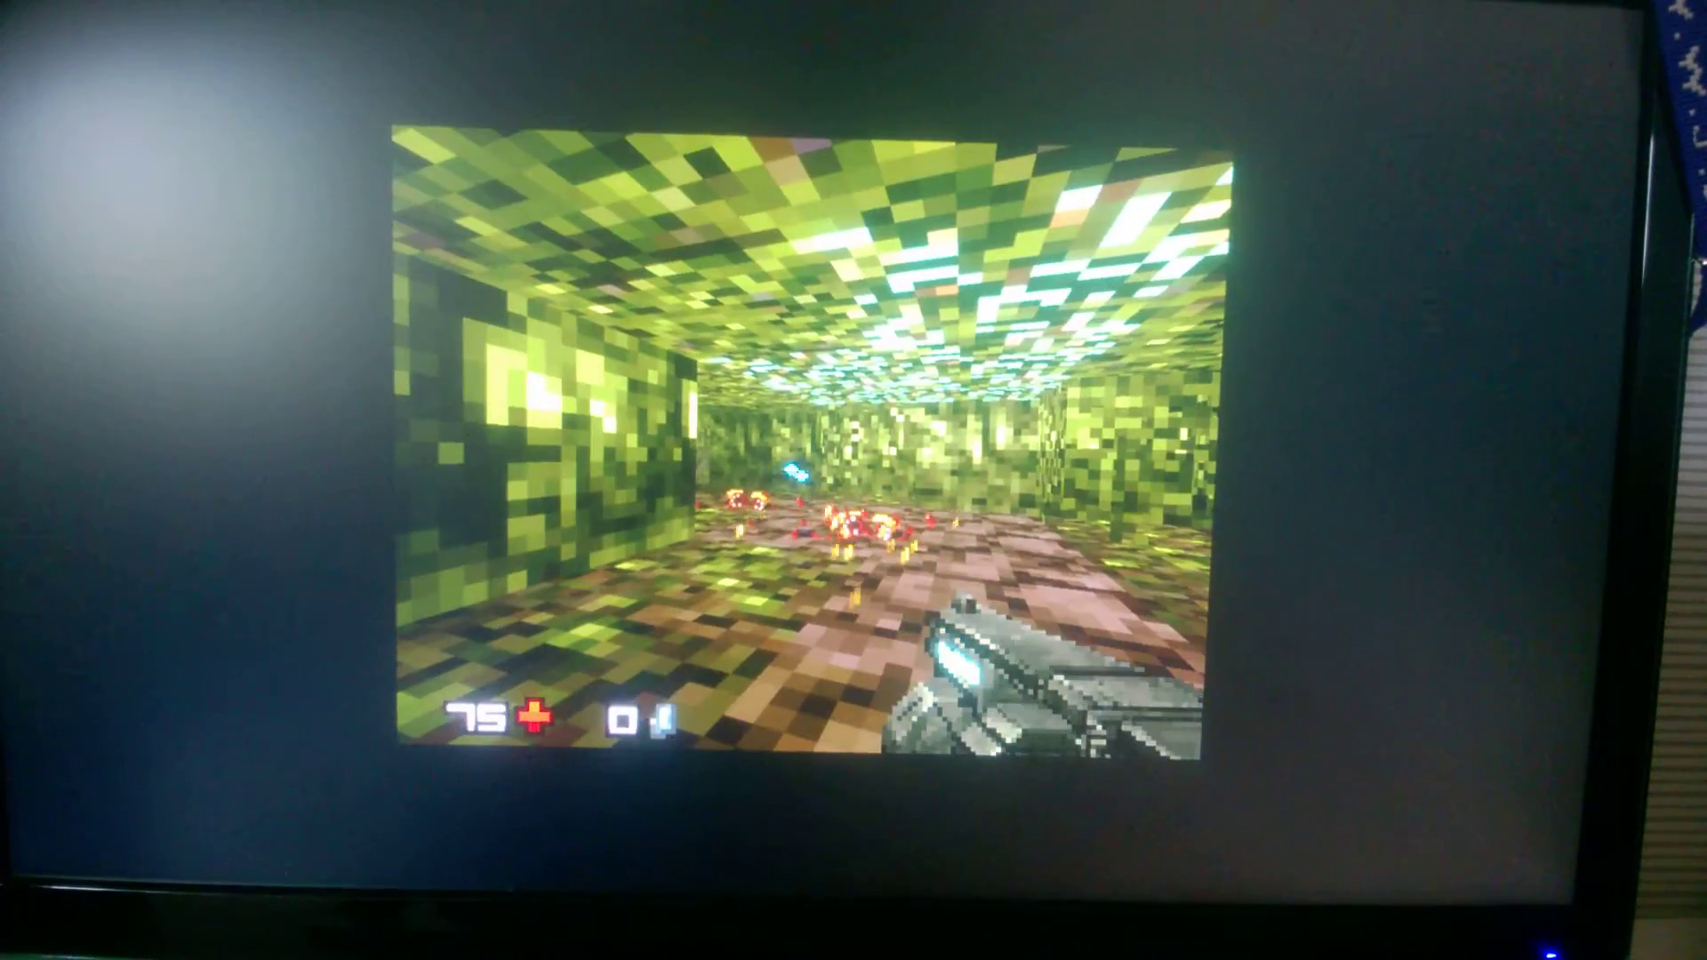
Look around the room, then move forward into the next corridor
key(d)
key(a)
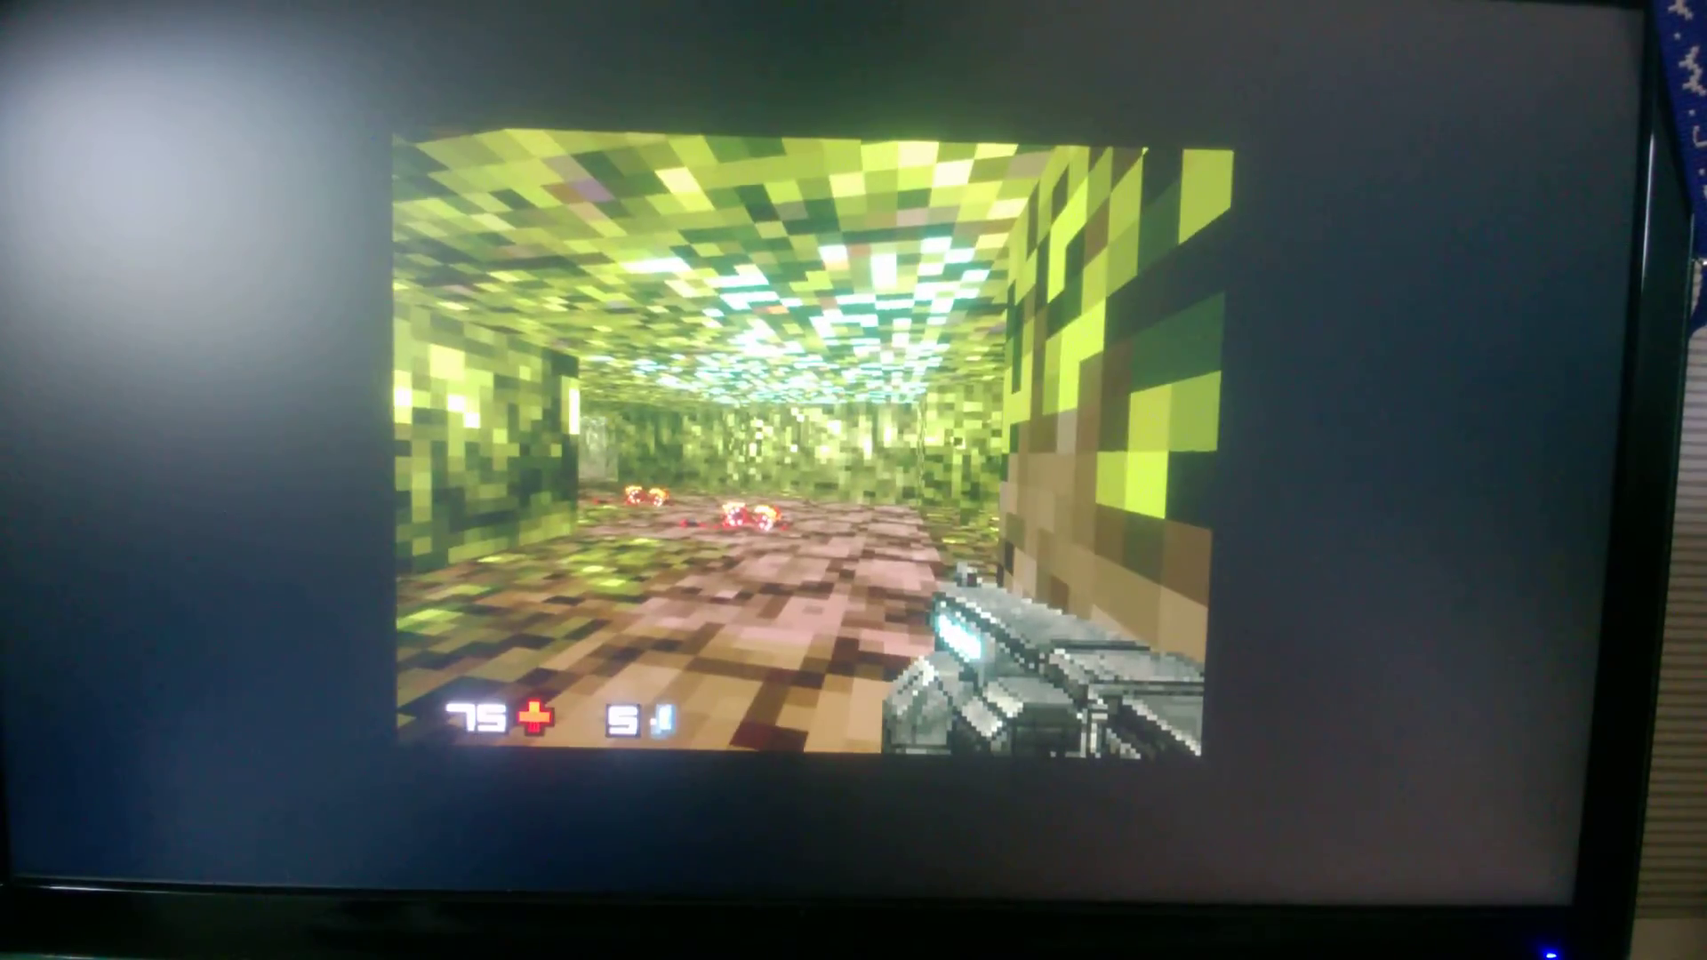
key(w)
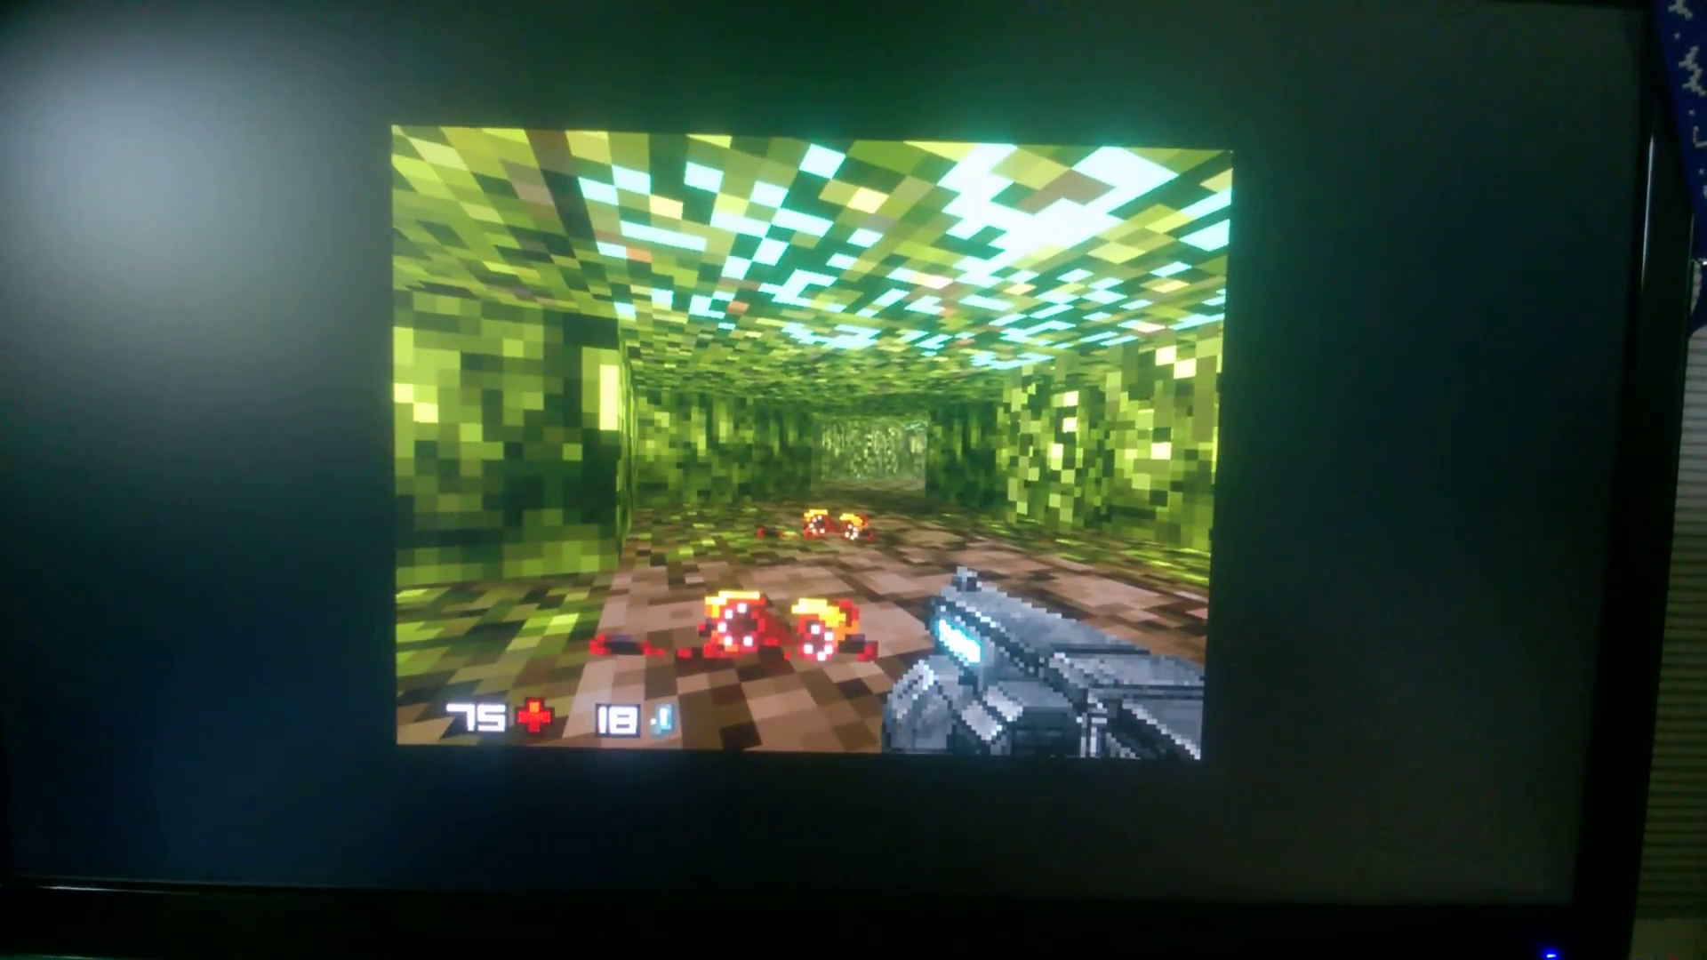
key(w)
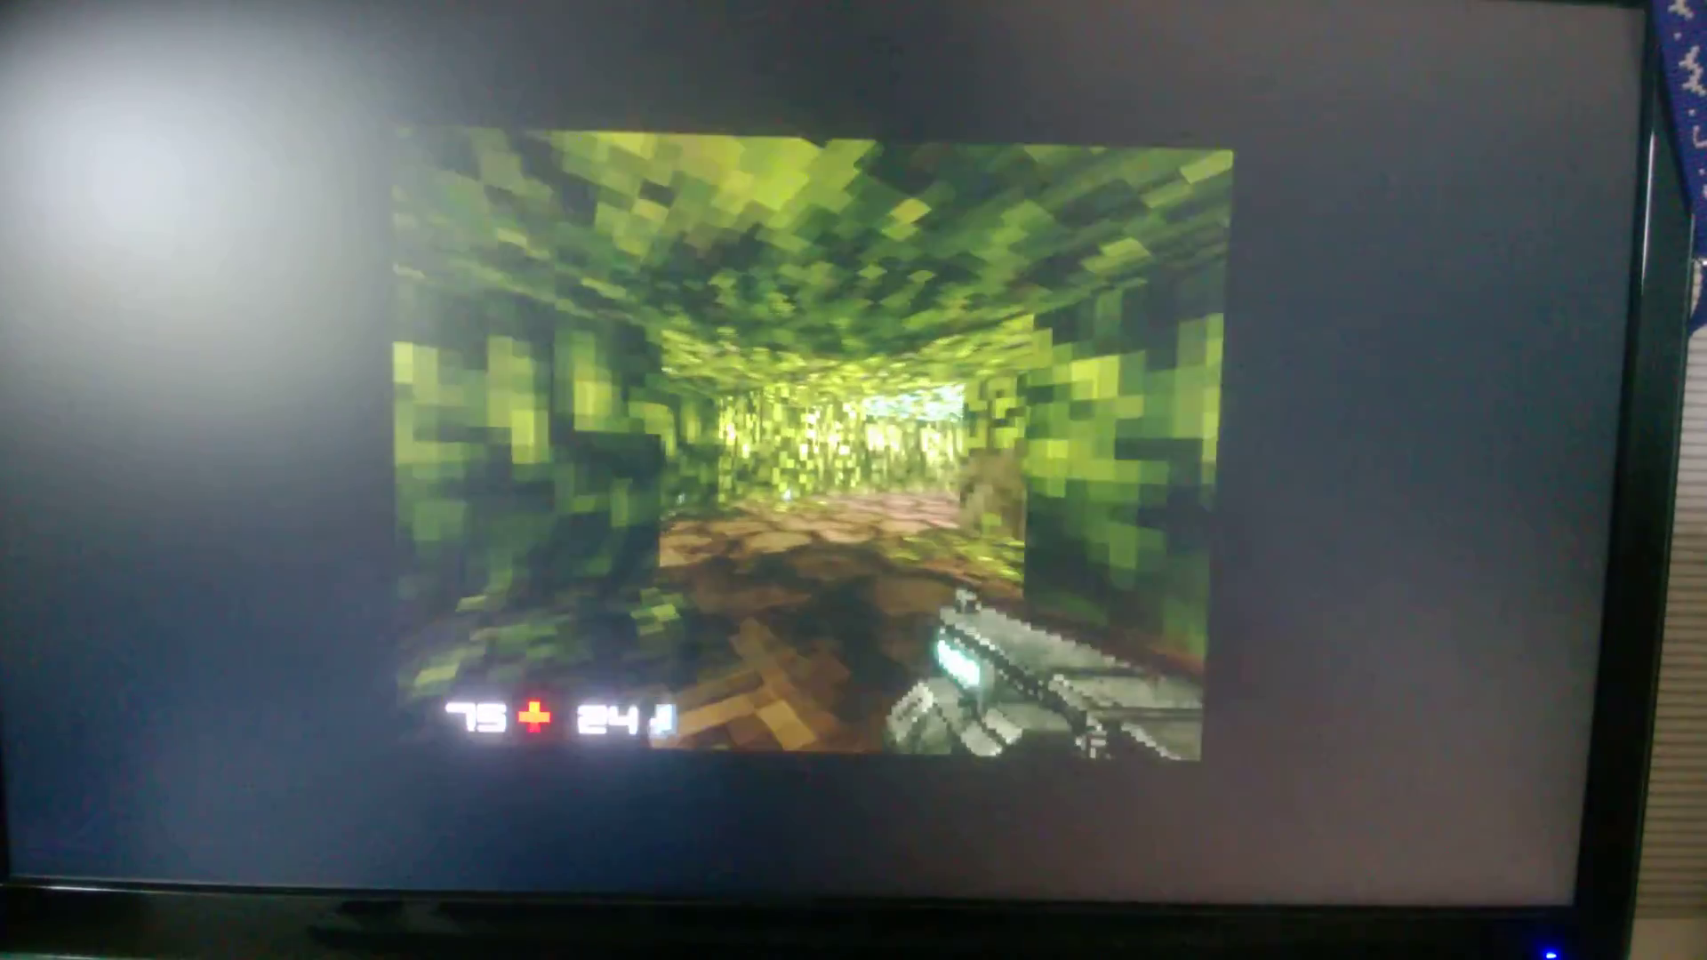
key(w)
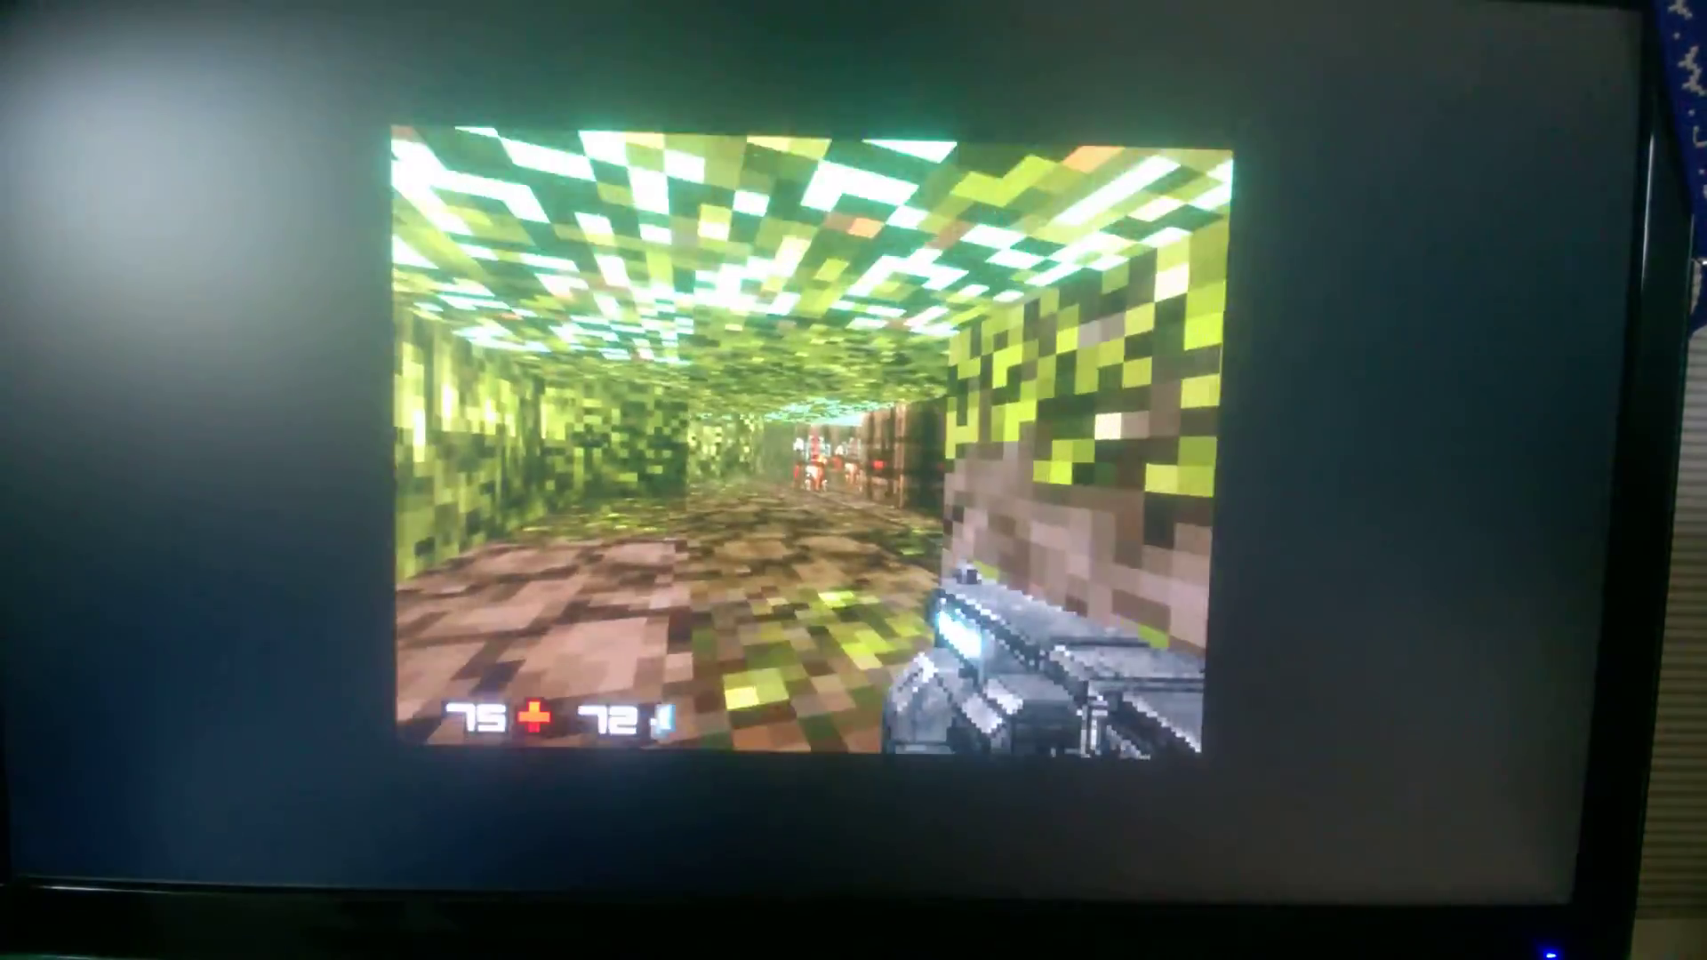
key(w)
Fight the corridor enemies with steady fire while sidestepping left and right
click(855, 481)
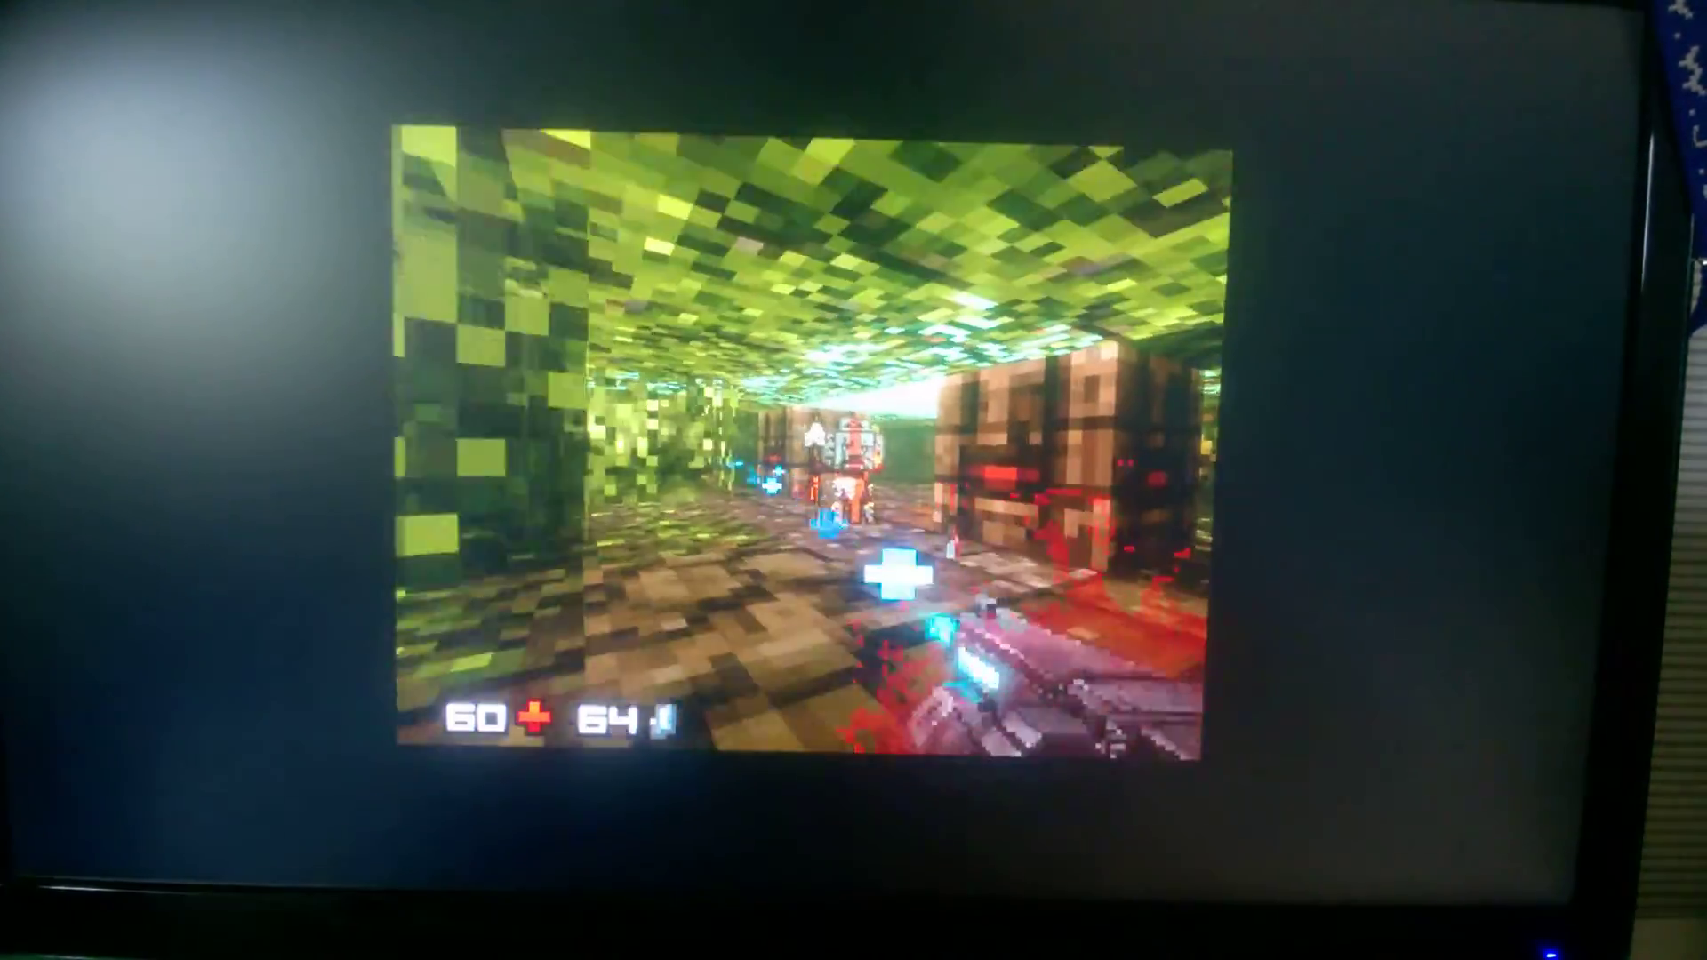
key(w)
click(854, 481)
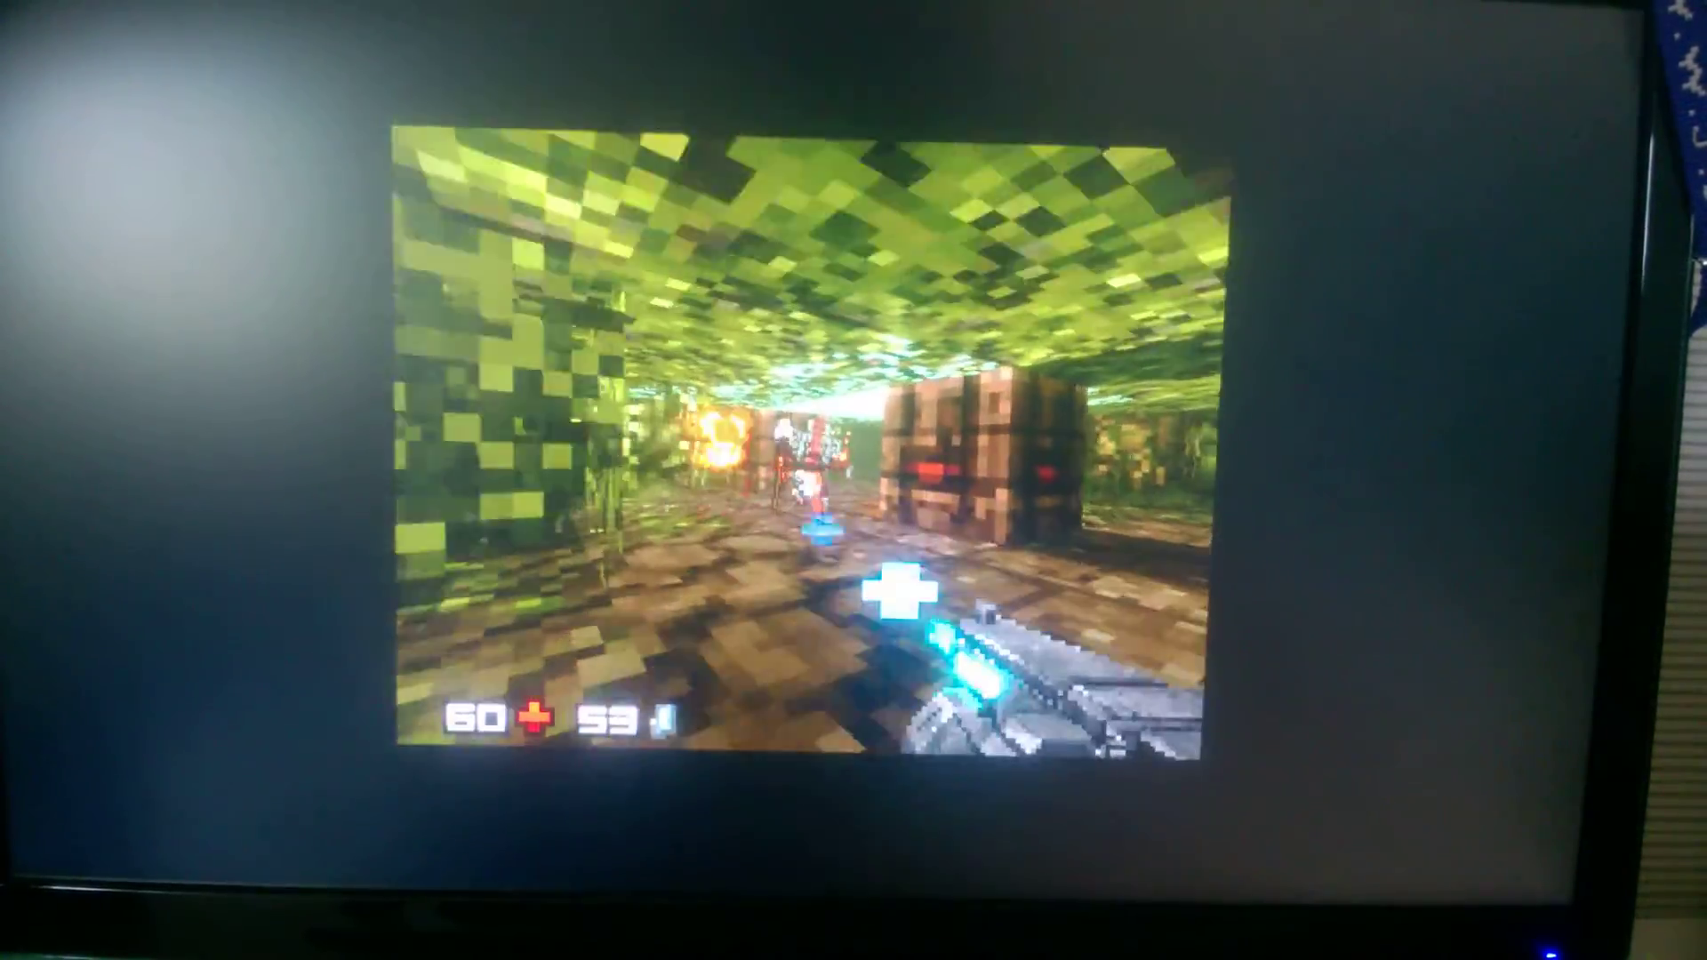
click(855, 481)
key(a)
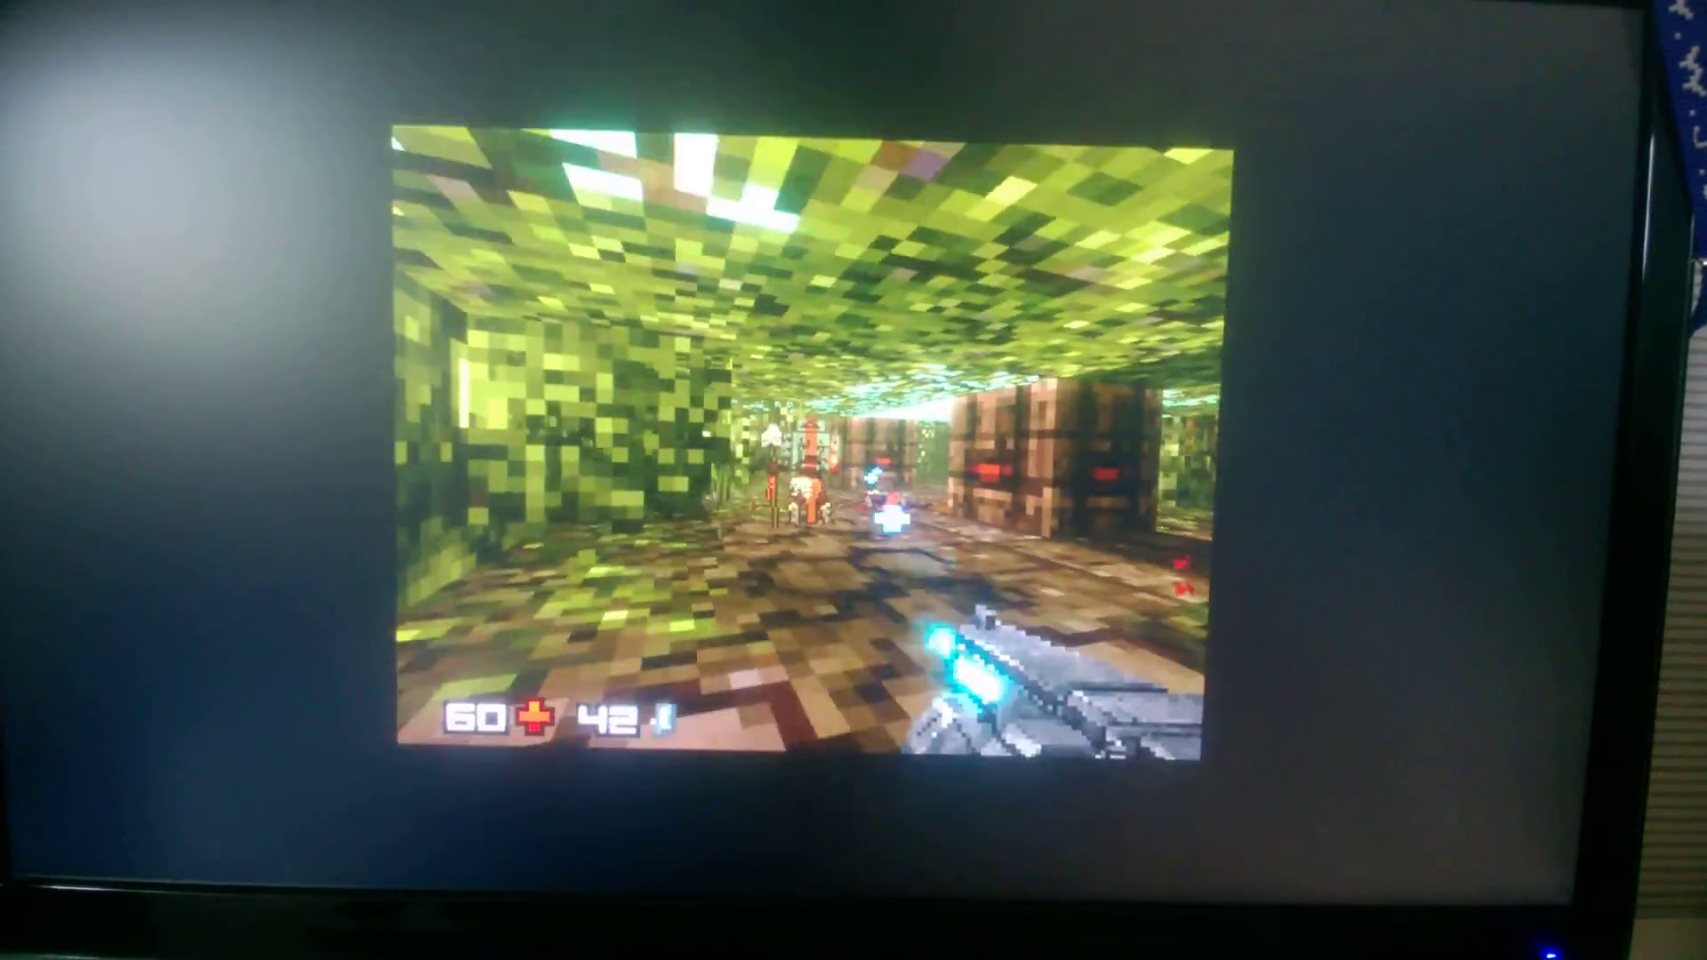
click(853, 481)
key(d)
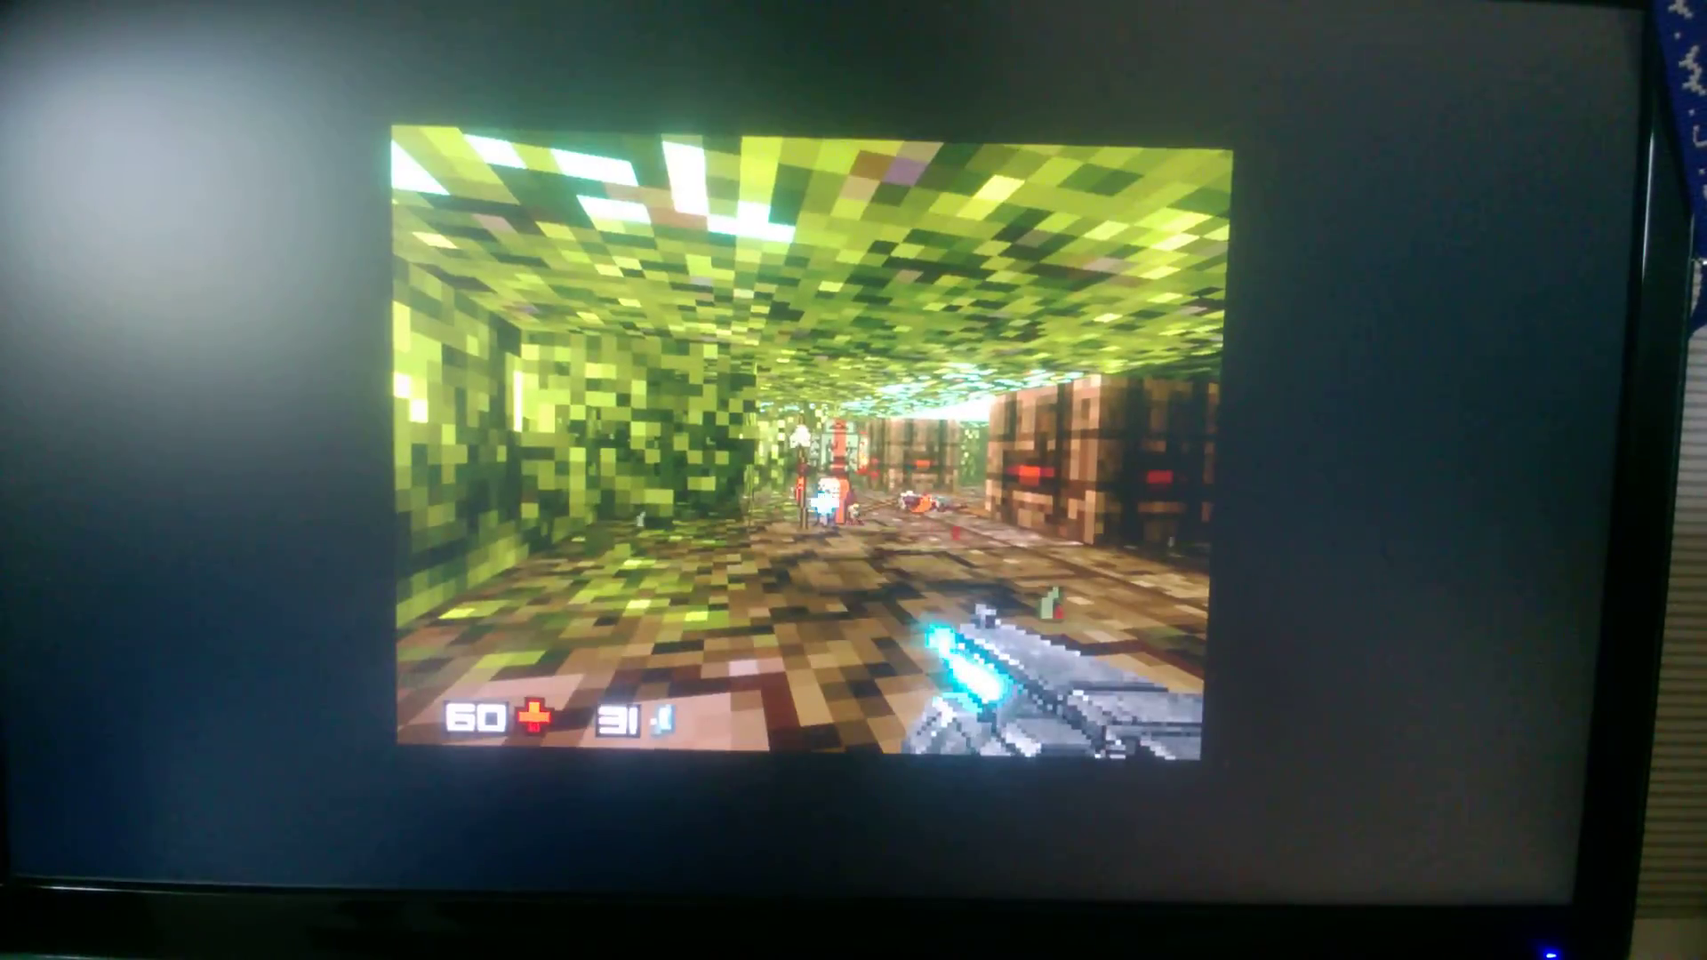
click(855, 480)
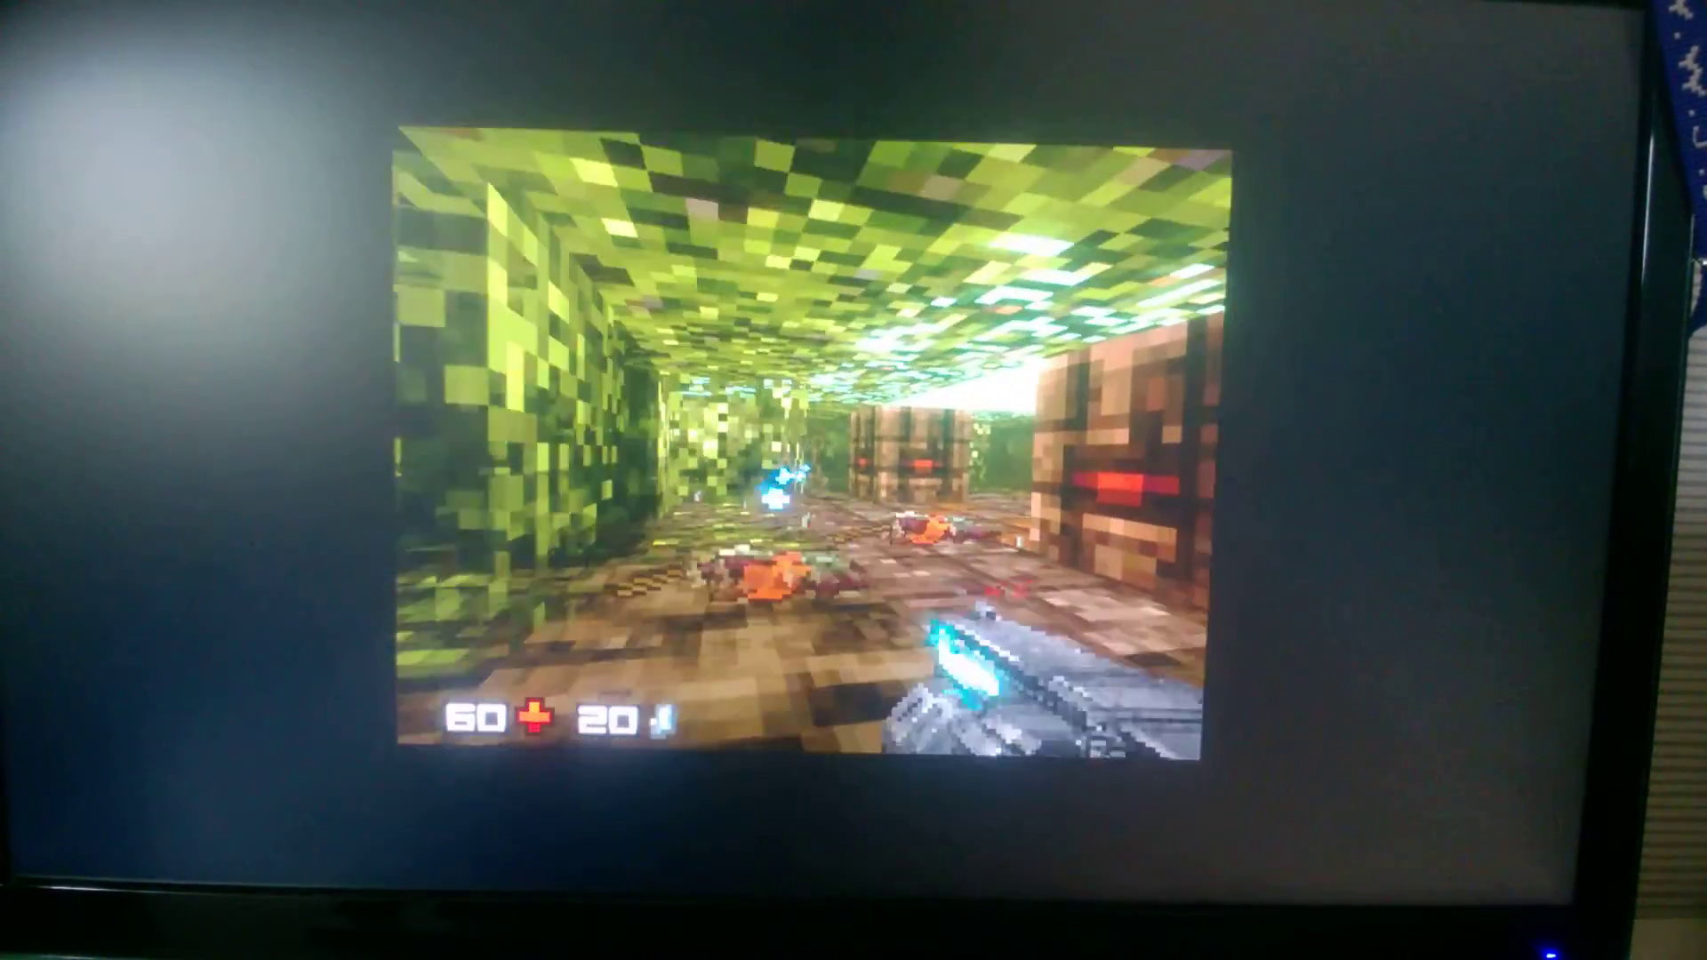
Move on through the corridor collecting ammo, then exit fullscreen with Esc
key(w)
key(w)
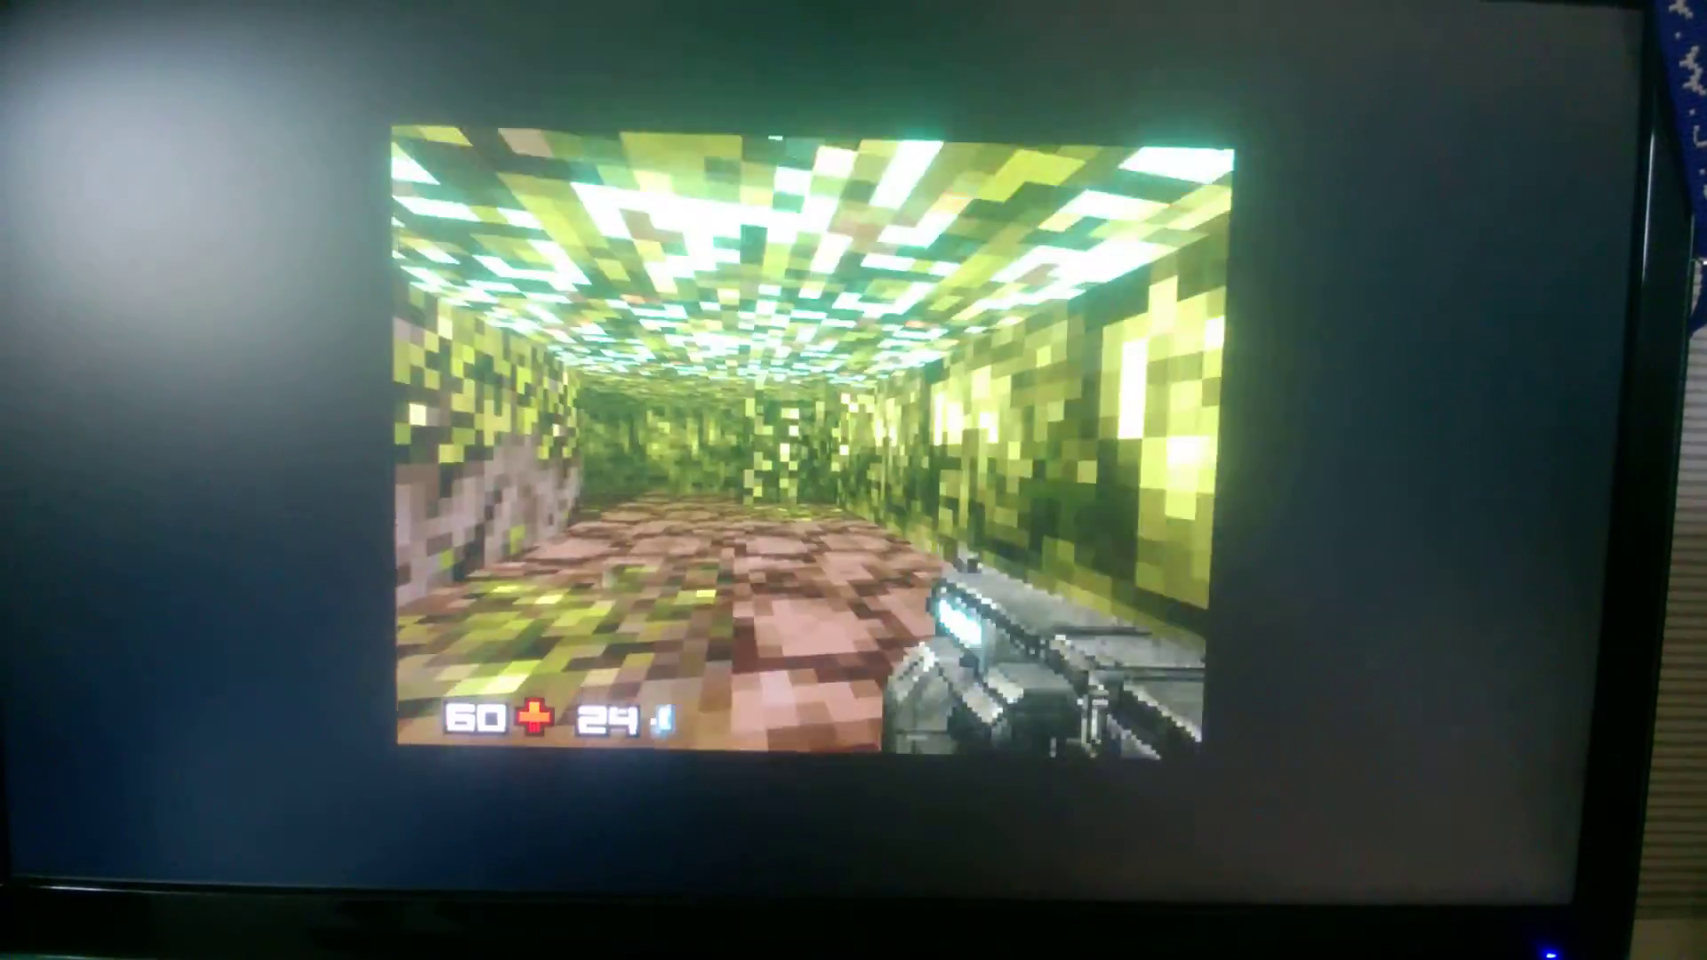
key(w)
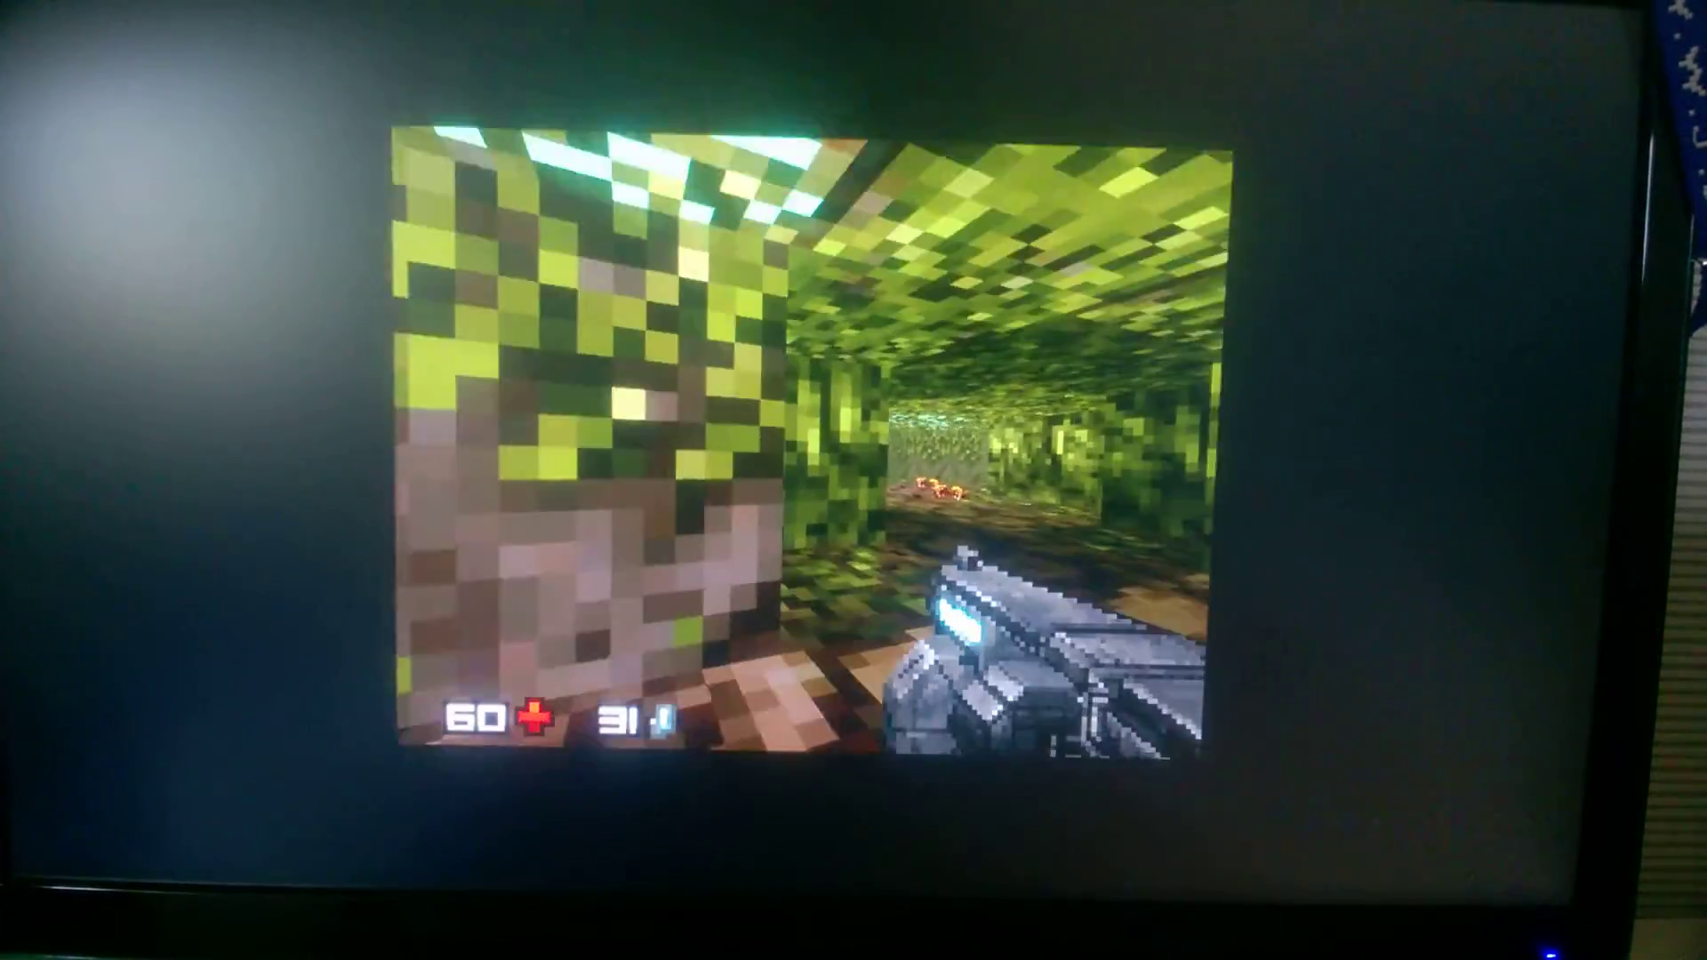
key(w)
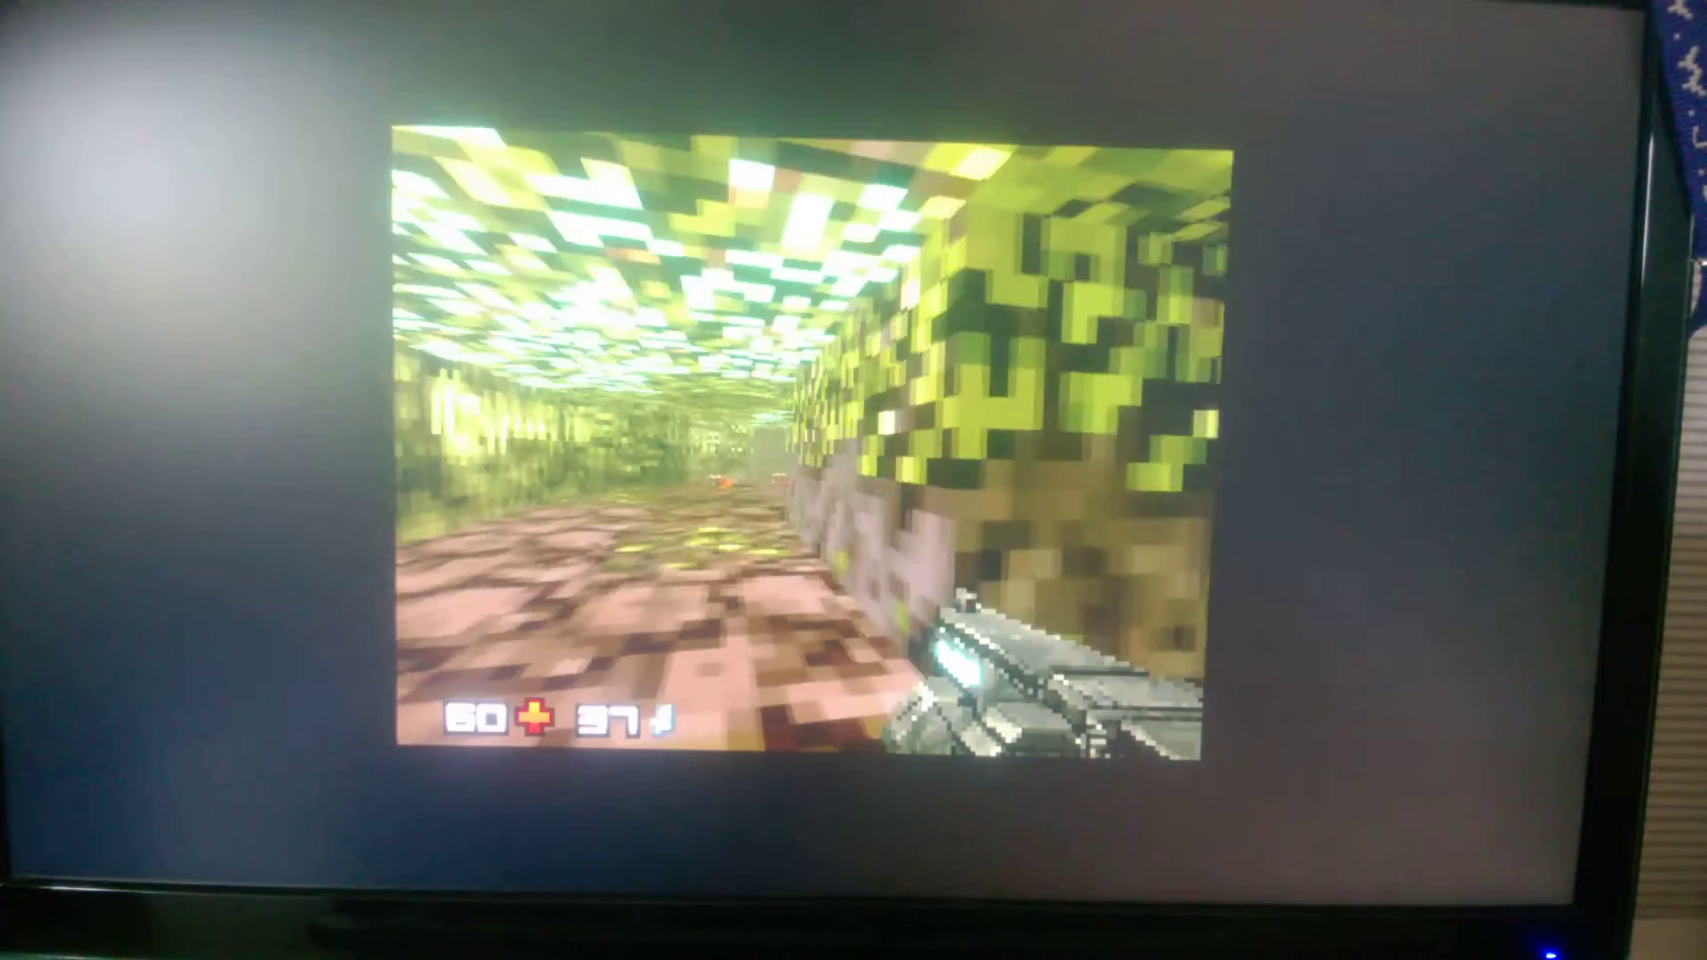
key(Escape)
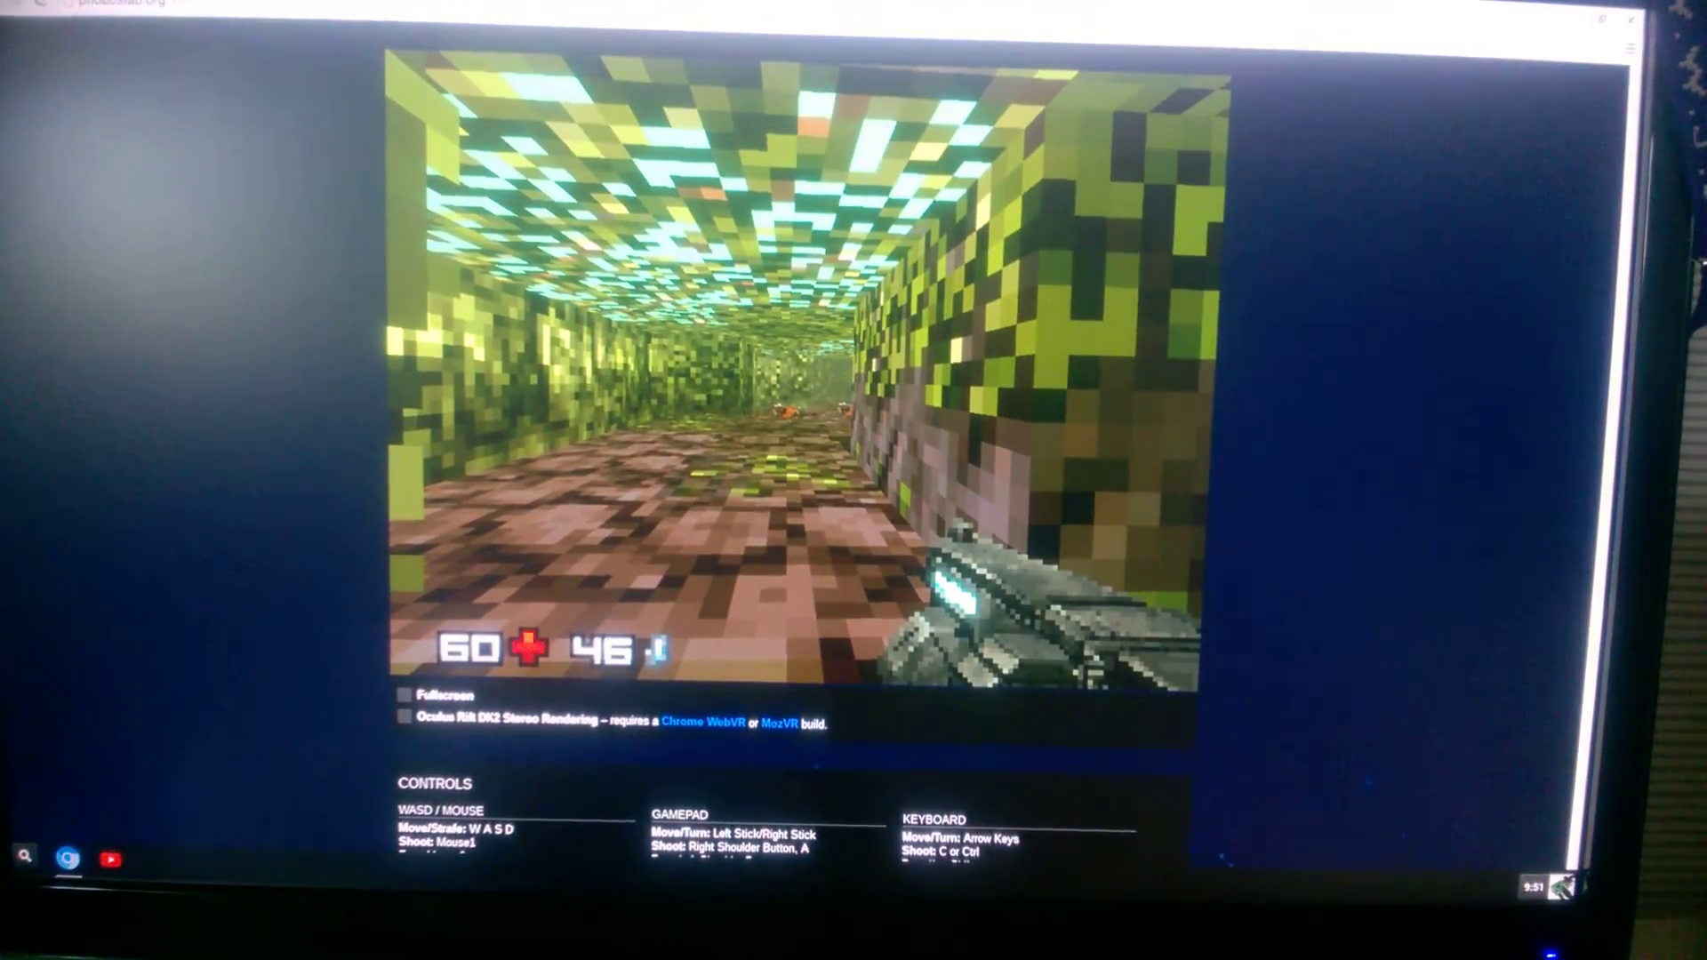
Close the game window and bring up the launcher's All Apps grid
click(1635, 19)
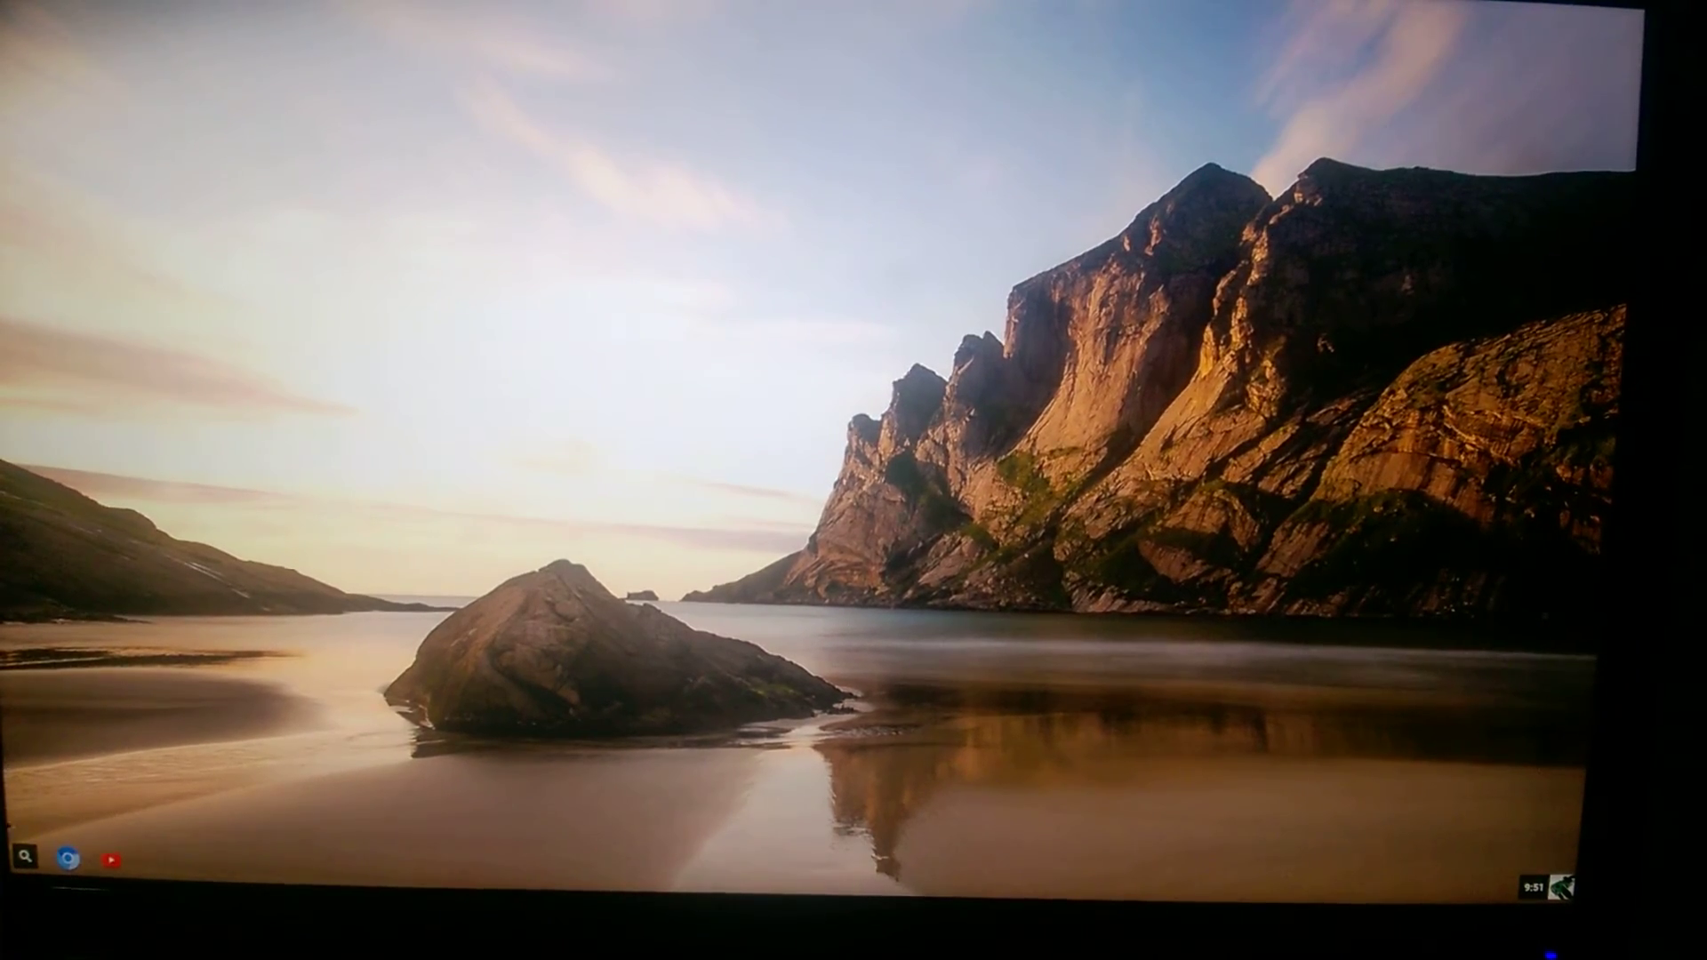
key(super)
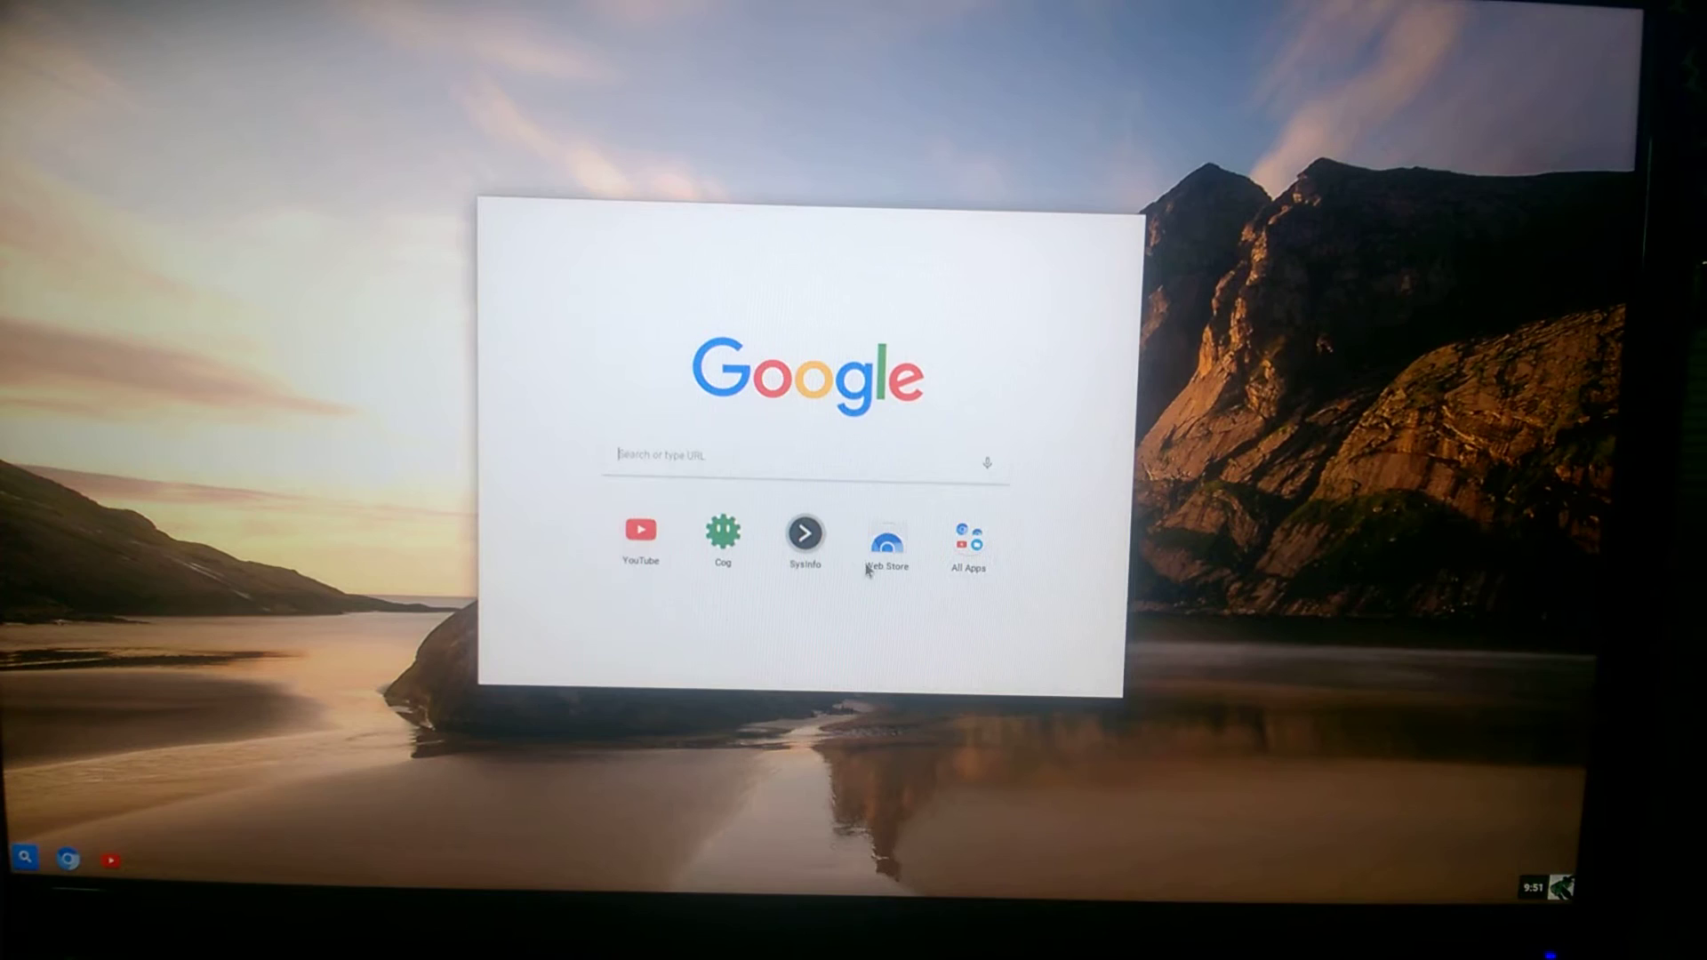
click(968, 541)
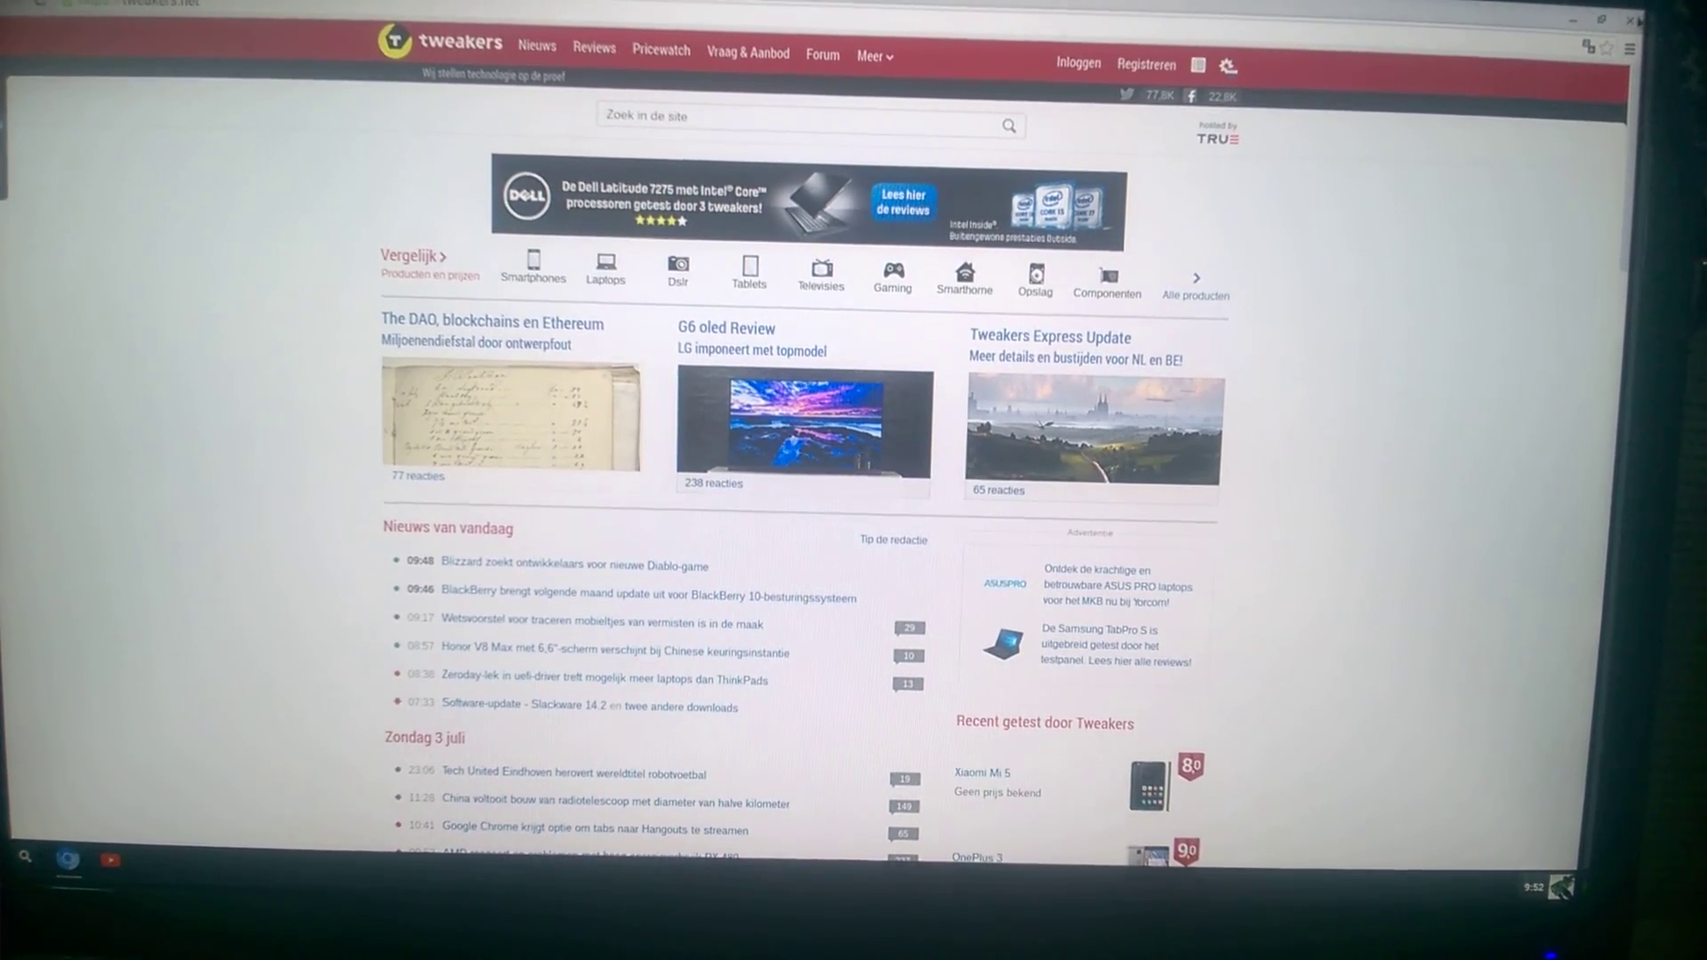
Close the Tweakers.net Chromium window, revealing the beach and cliff wallpaper
click(1637, 19)
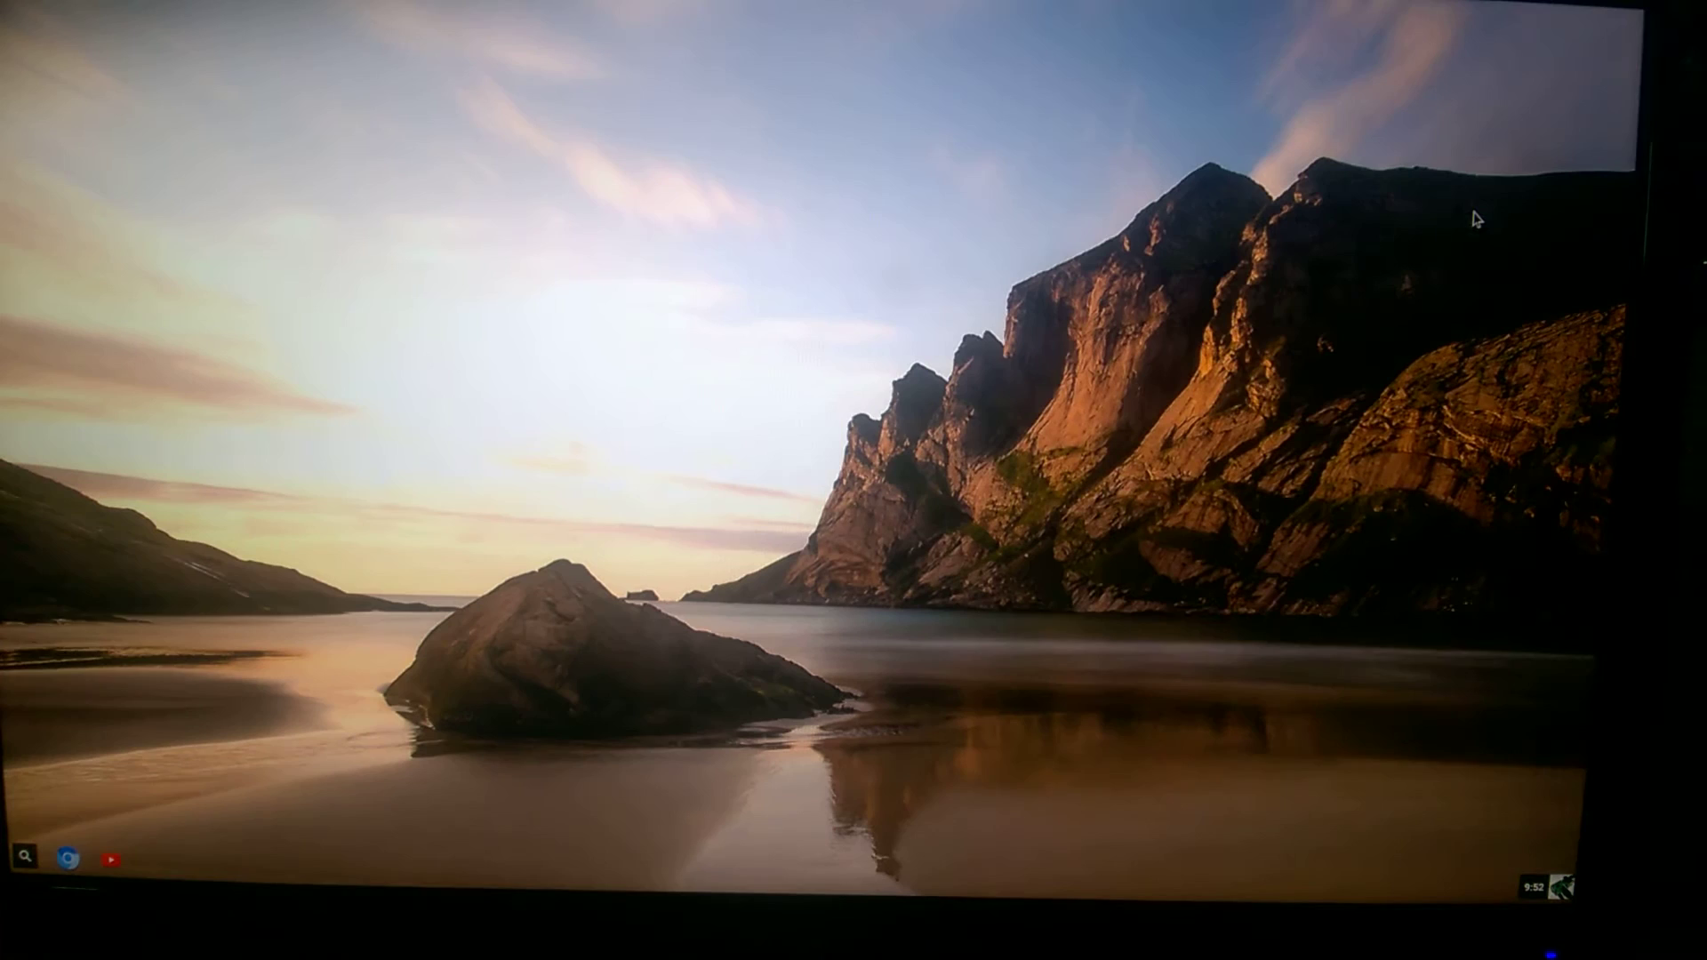